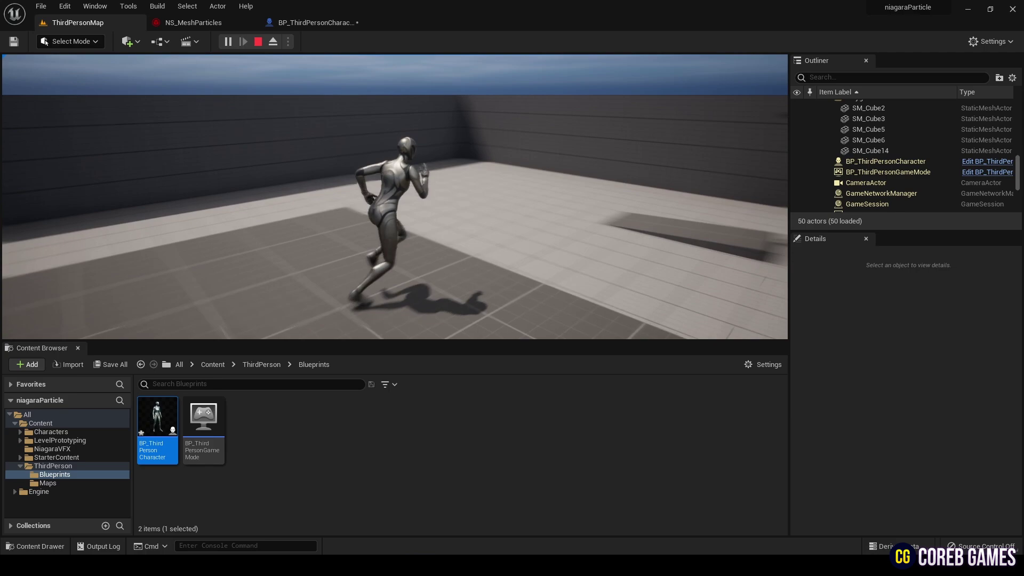
Run the character around the level and jump to examine the pink particle effect during play
key(w)
key(s)
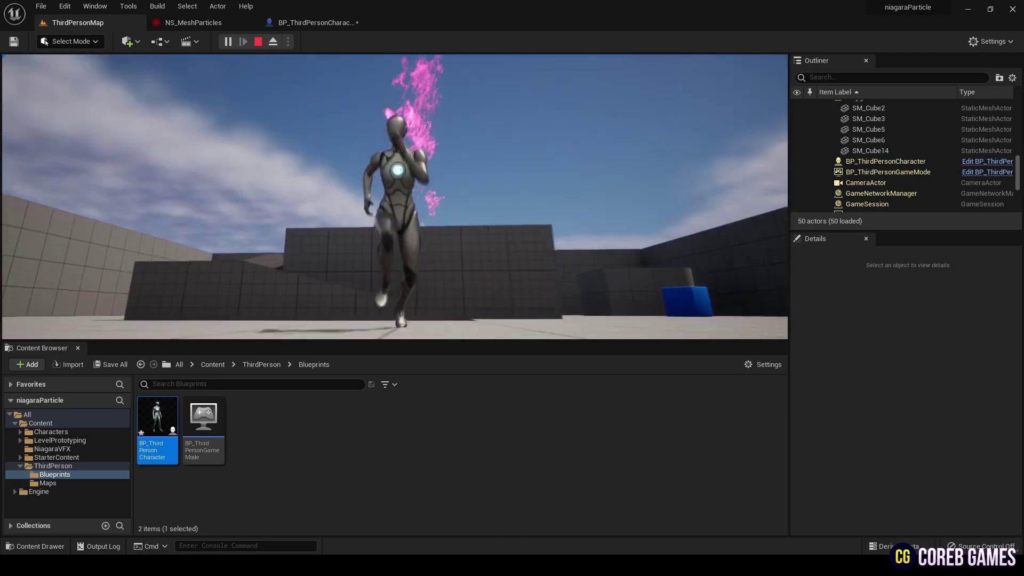
key(w)
key(a)
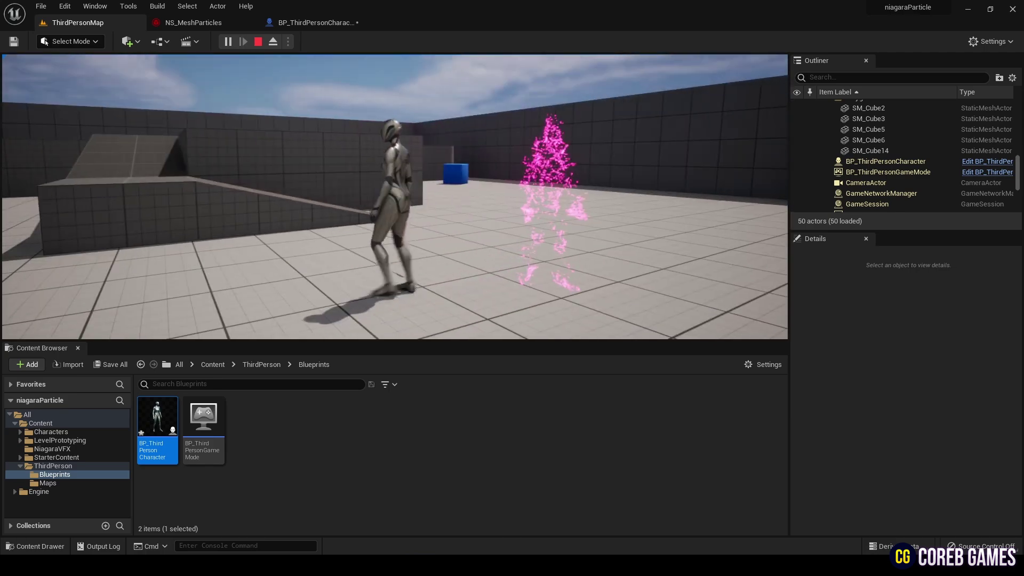
key(s)
key(a)
key(w)
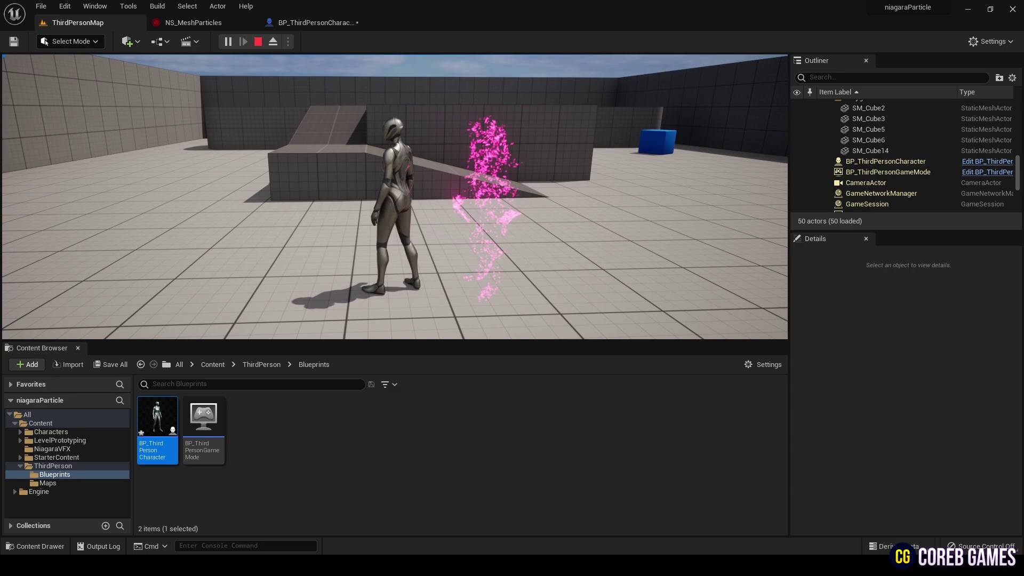
key(s)
key(d)
key(d)
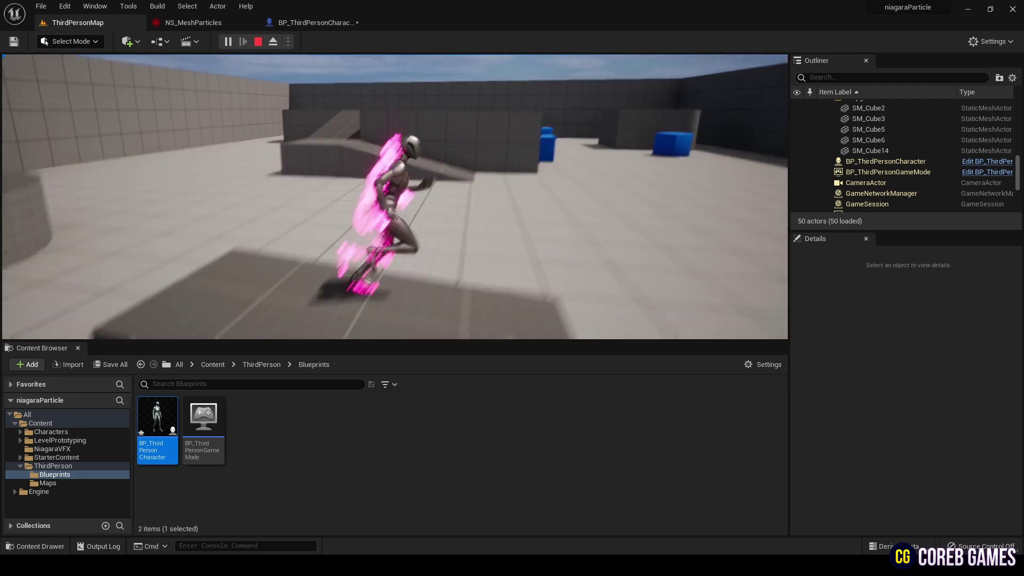
key(space)
key(d)
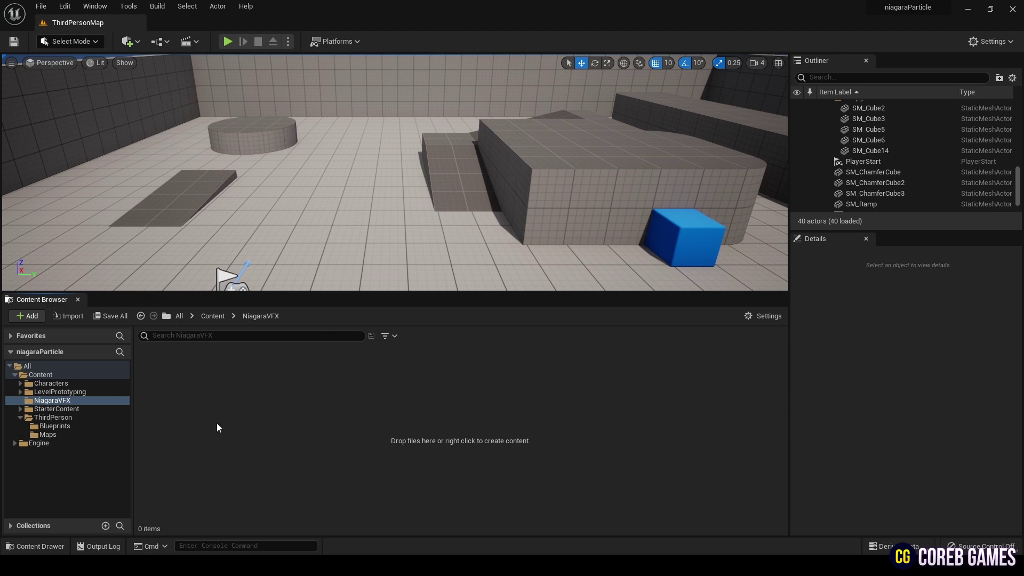
Start a new Niagara system in the NiagaraVFX folder, based on selected emitters
click(55, 384)
click(53, 393)
click(53, 400)
right_click(241, 414)
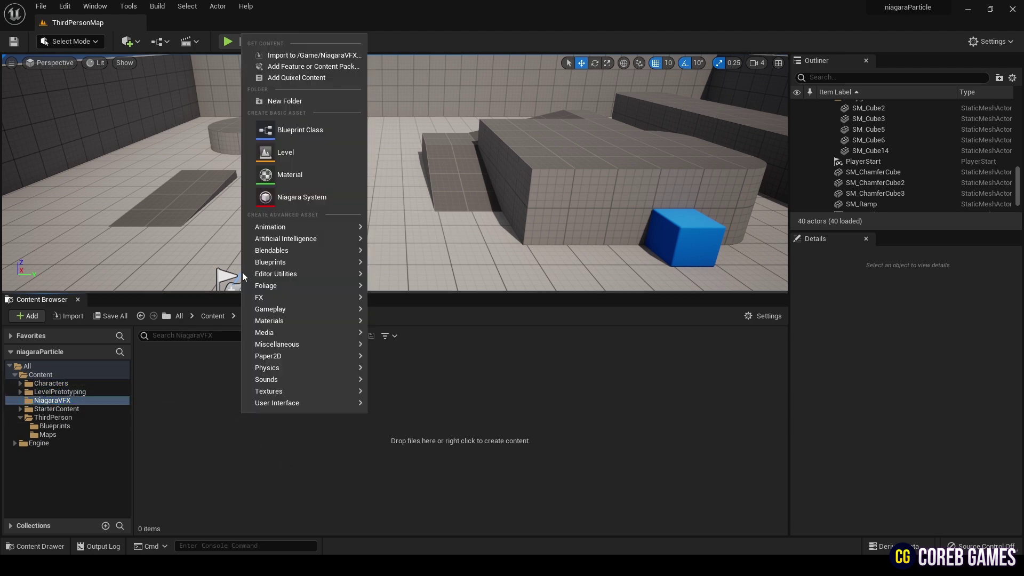
click(296, 197)
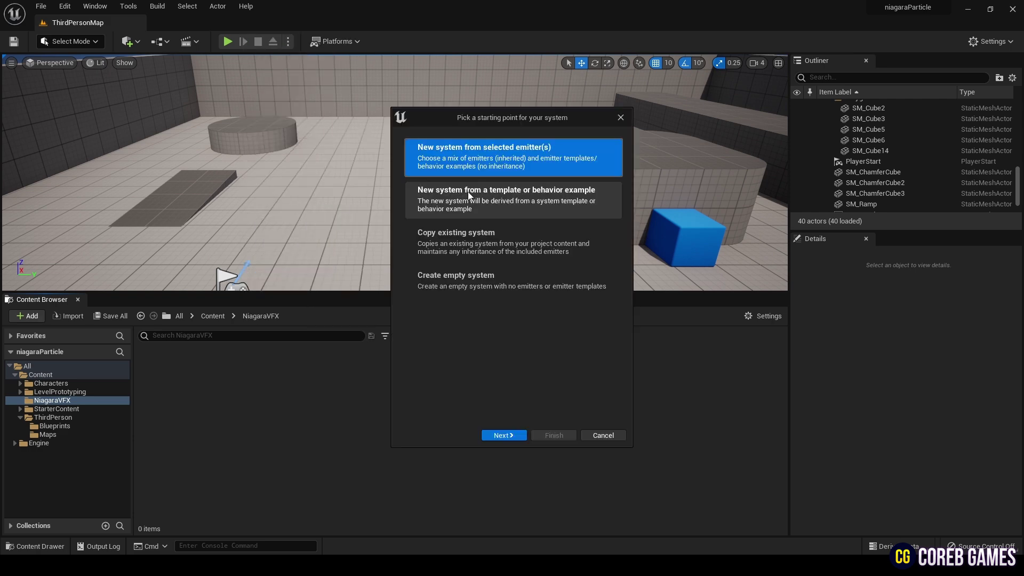
click(495, 434)
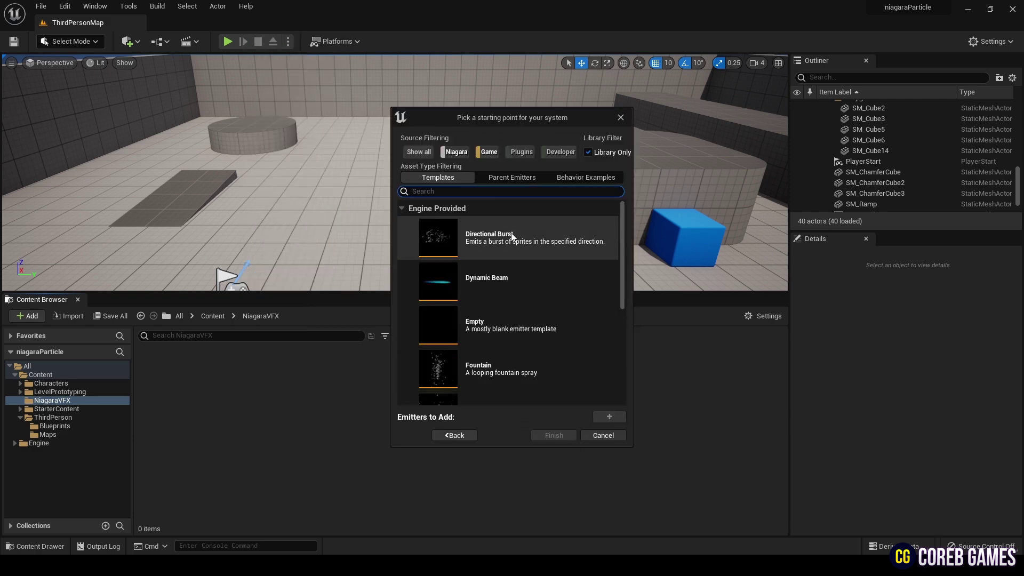
scroll(507, 269, down, 5)
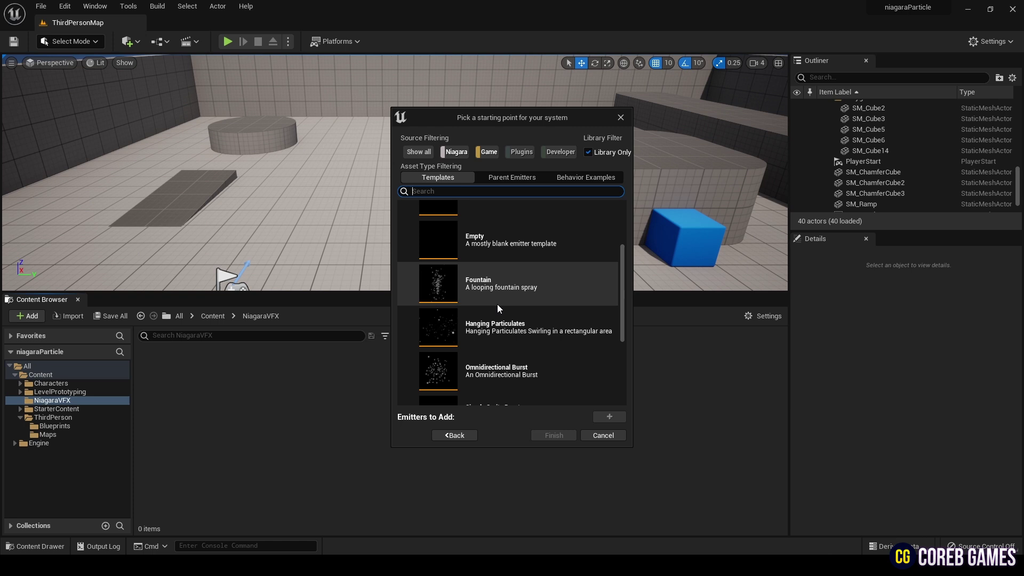
scroll(488, 336, up, 1)
click(491, 309)
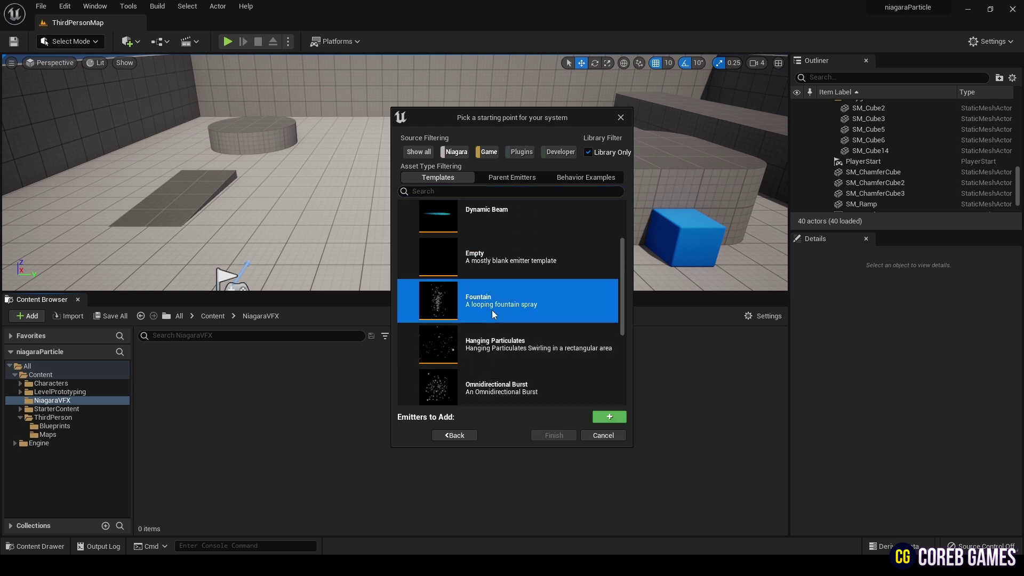
click(609, 416)
click(496, 384)
click(609, 405)
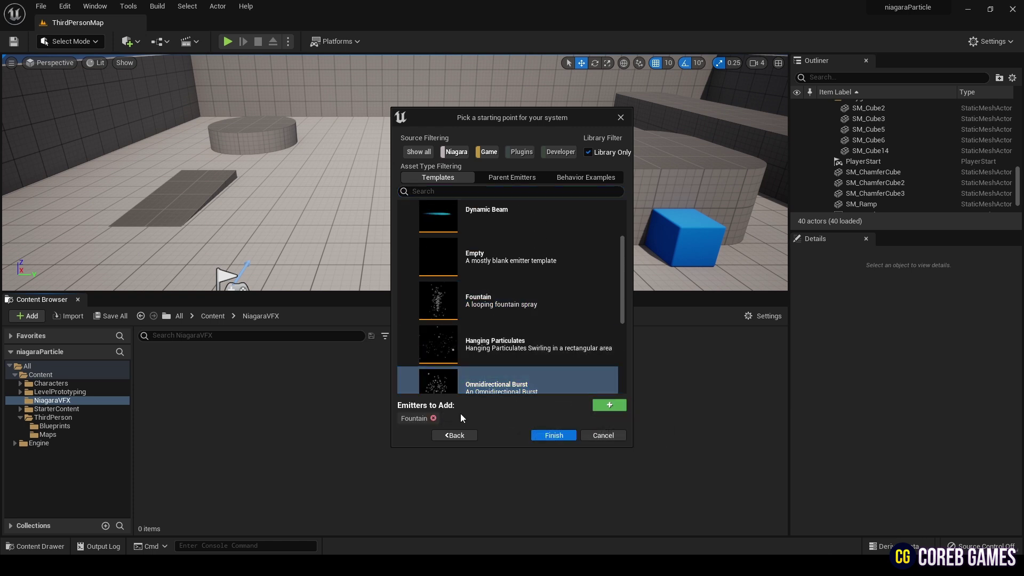
click(434, 418)
Add the Directional Burst emitter template and finish creating the Niagara system
scroll(516, 313, up, 3)
click(536, 251)
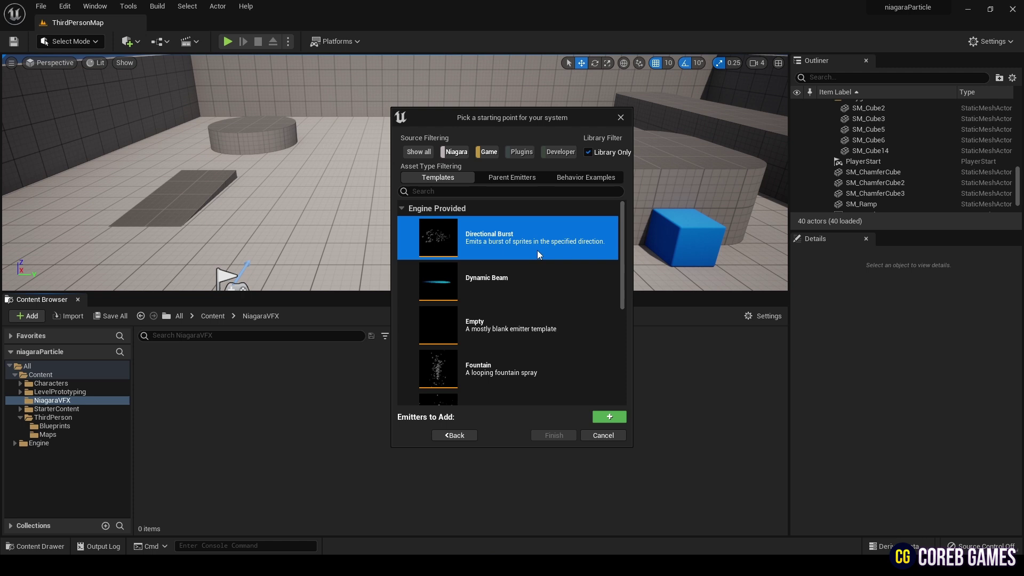
click(608, 416)
click(553, 435)
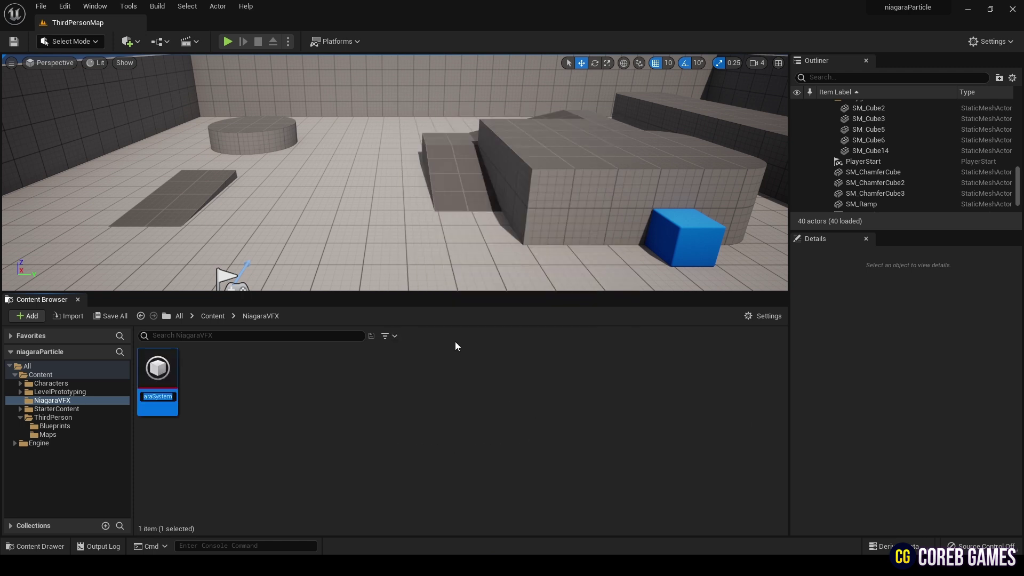
Name the new Niagara system NS_MeshParticles
text(NS)
text(_)
text(MeshParticle)
text(s)
key(Return)
click(327, 412)
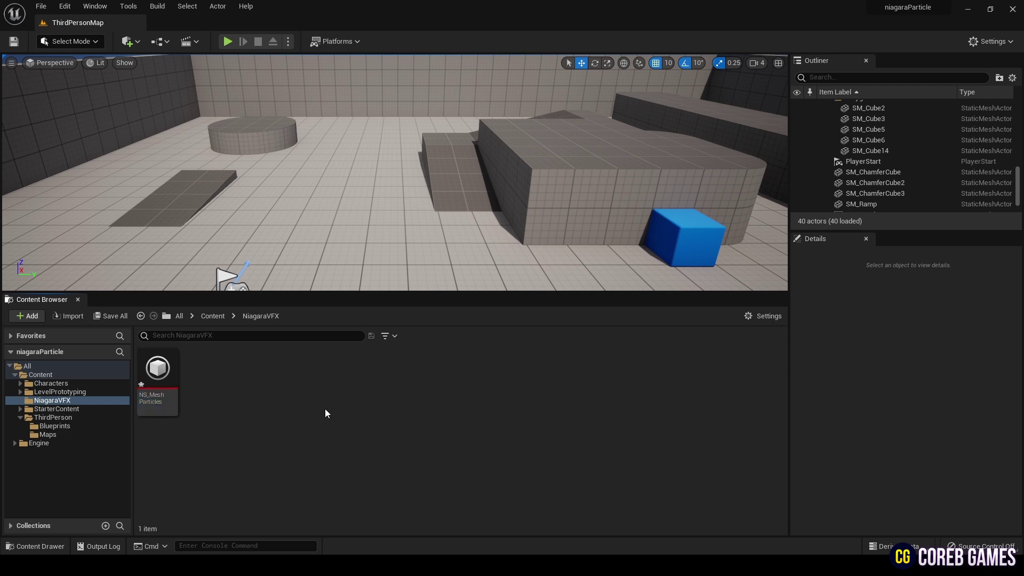
Open NS_MeshParticles for editing and widen its preview area
double_click(160, 371)
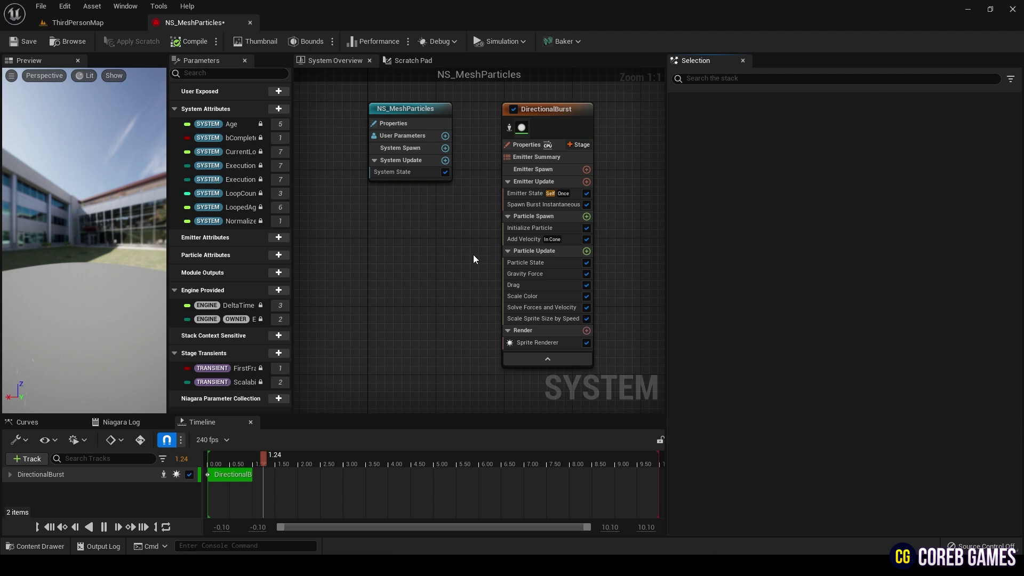
drag(167, 221, 222, 202)
drag(110, 240, 138, 274)
drag(80, 218, 106, 149)
drag(62, 265, 125, 281)
right_drag(446, 250, 393, 263)
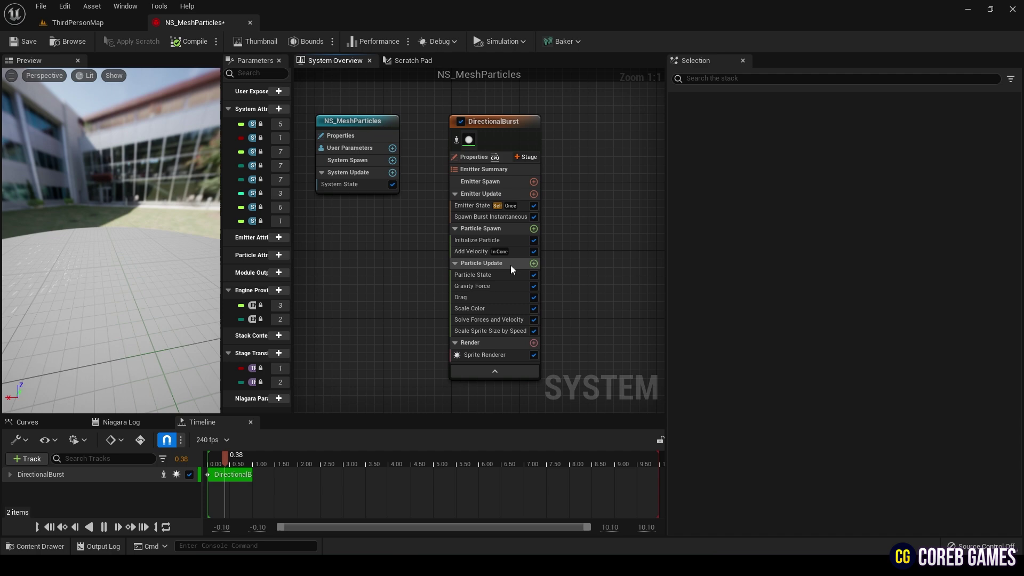
Delete the Add Velocity and Gravity Force modules from the DirectionalBurst emitter
click(478, 251)
key(Delete)
click(484, 286)
click(487, 300)
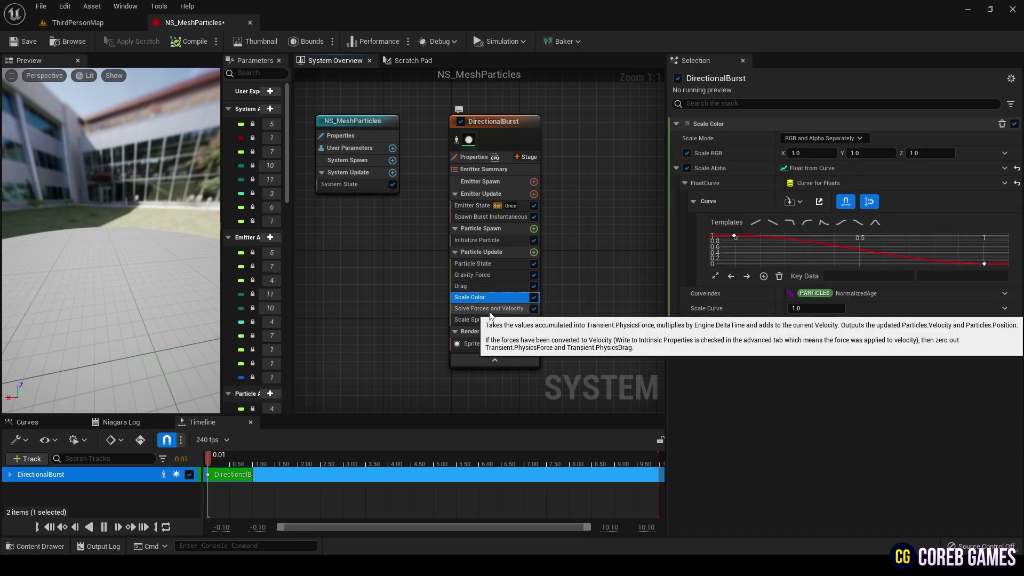
click(493, 279)
key(Delete)
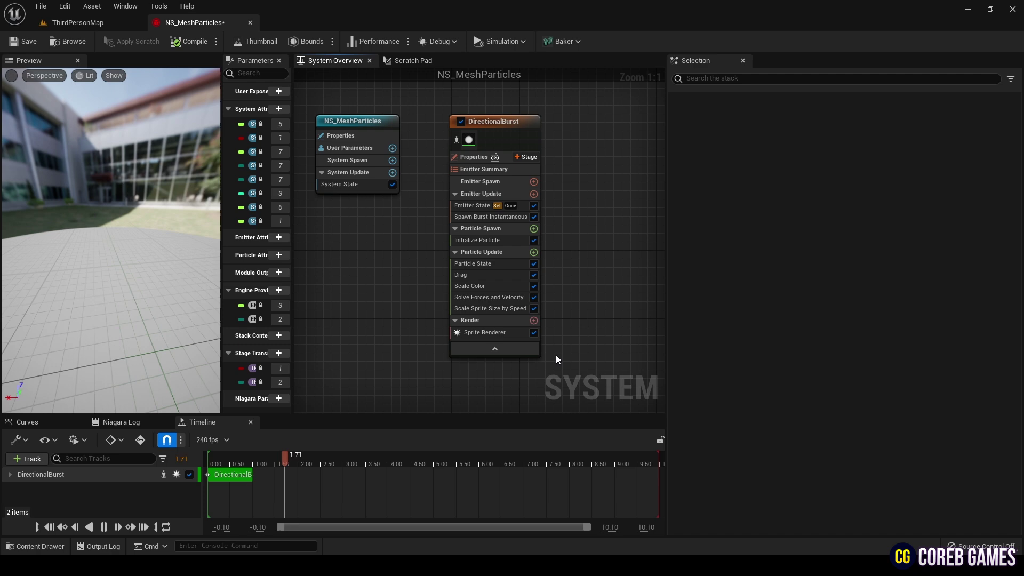
Add a Skeletal Mesh Location module to the emitter's Particle Spawn group
click(518, 229)
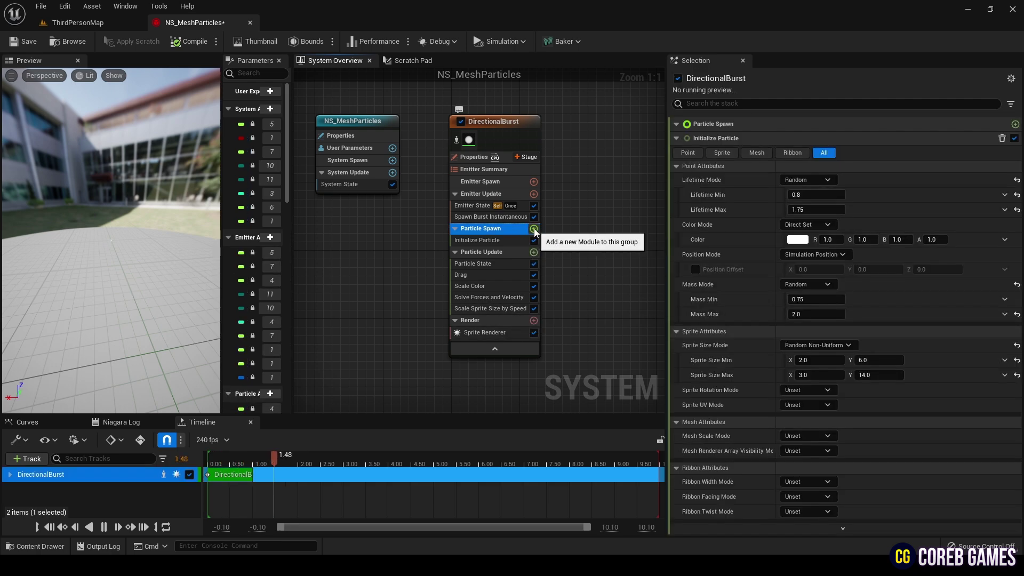
click(533, 229)
text(skele)
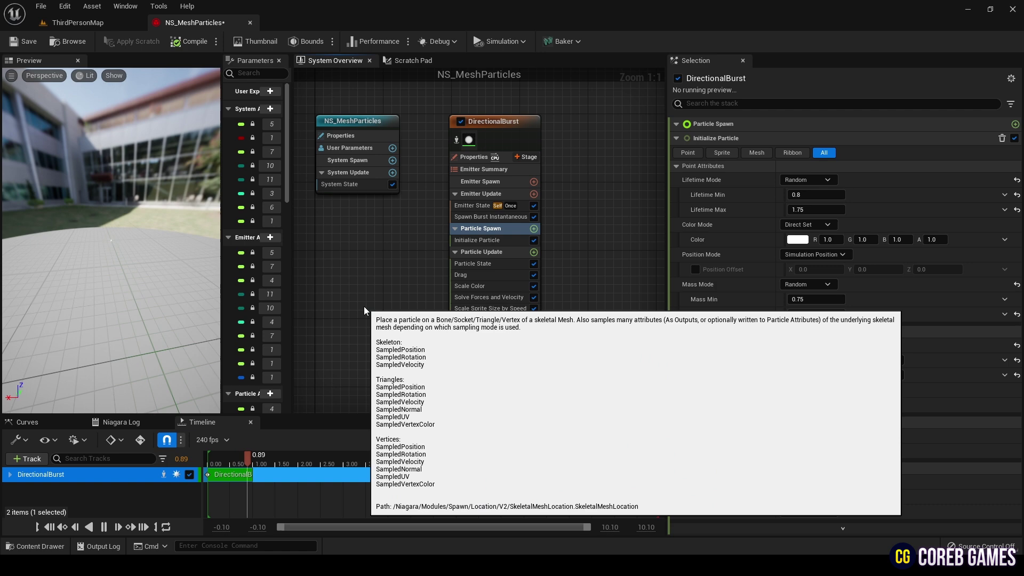
click(363, 305)
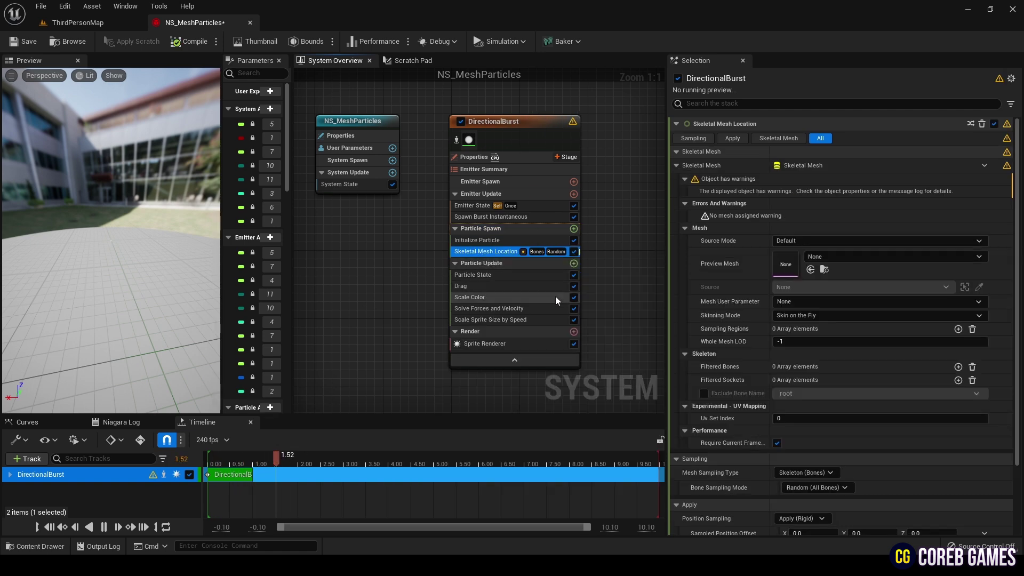
Assign SKM_Manny as the preview mesh of the Skeletal Mesh Location module and view the particles in the preview
click(827, 258)
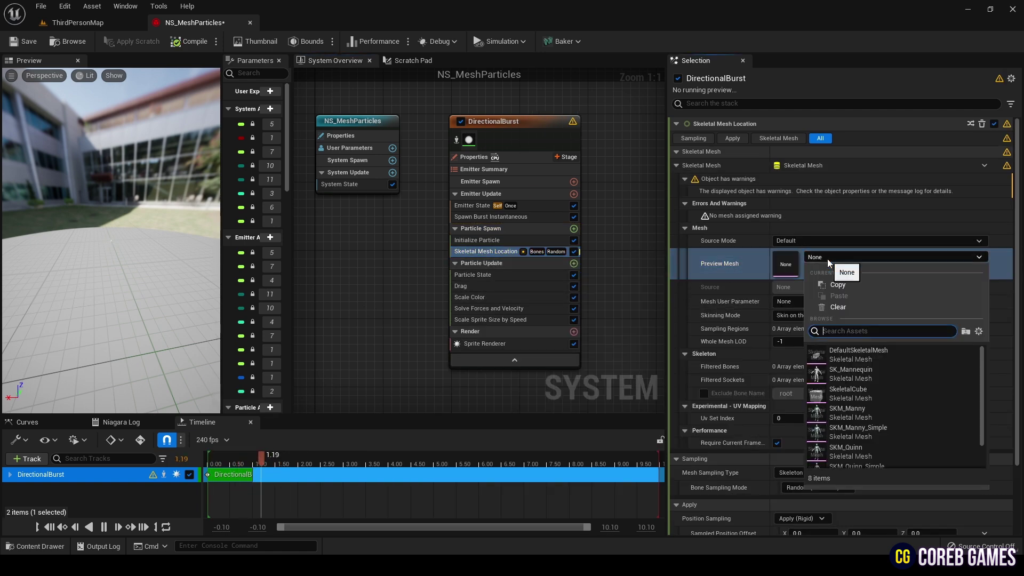
click(858, 408)
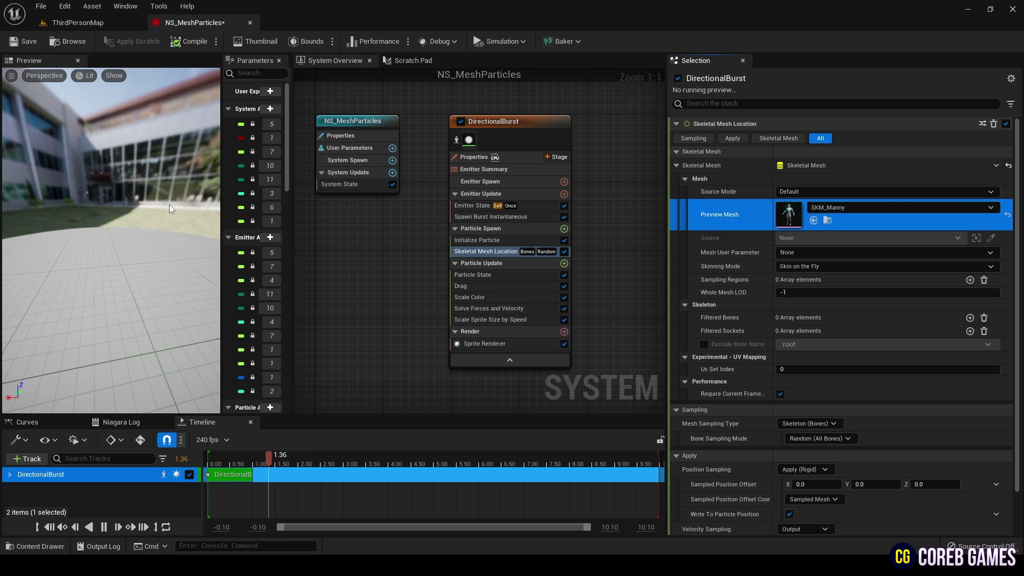
drag(171, 207, 136, 235)
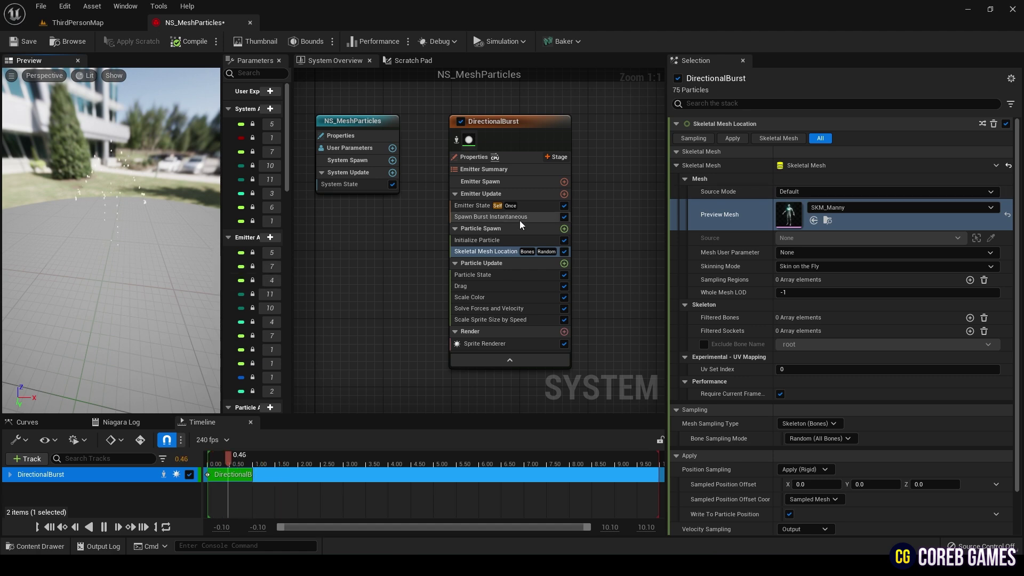
Set the Spawn Count of Spawn Burst Instantaneous to 3000
click(501, 216)
click(808, 138)
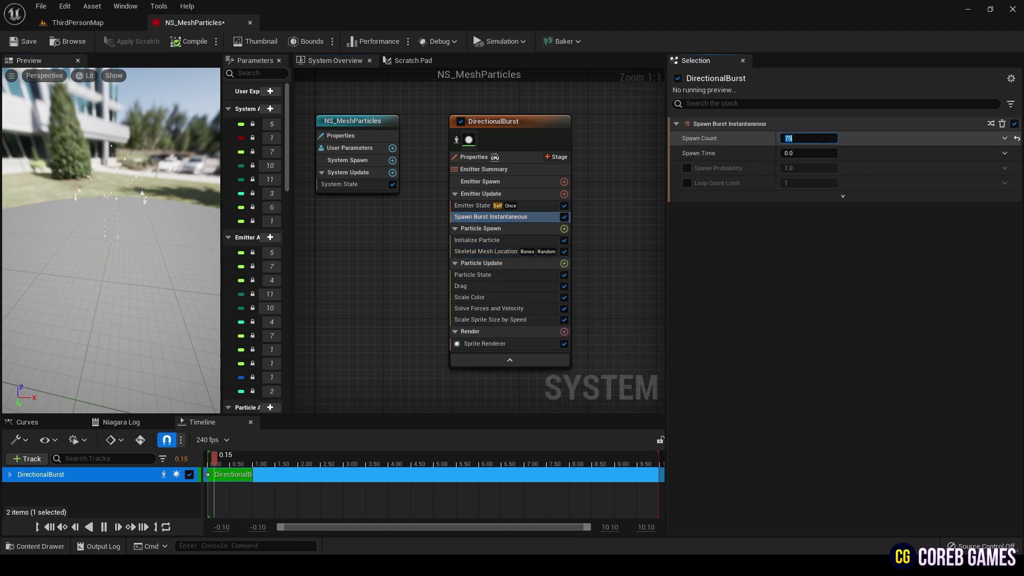
key(Return)
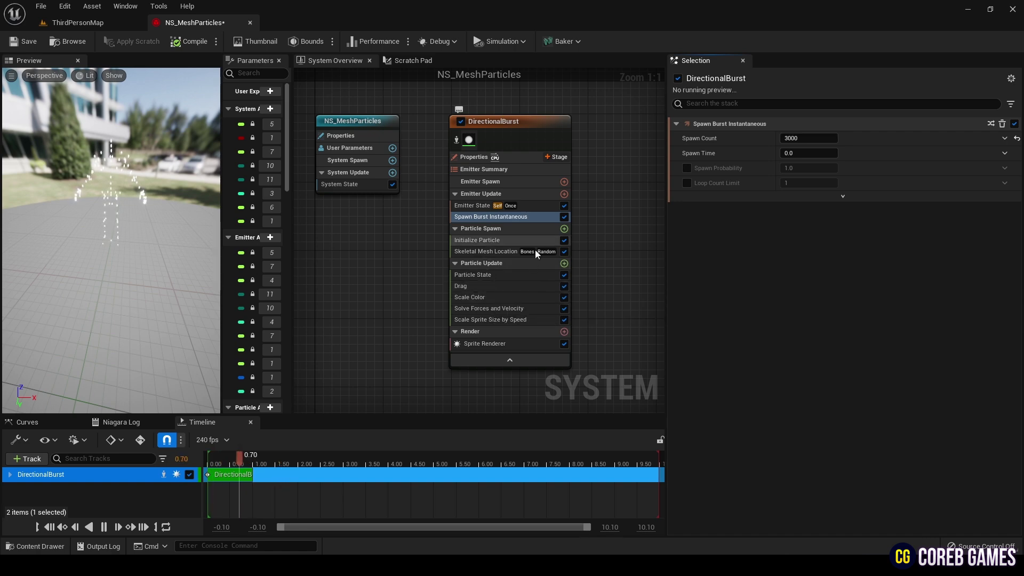
Set the Skeletal Mesh Location's Mesh Sampling Type to Surface (Triangles)
click(495, 251)
scroll(880, 293, down, 3)
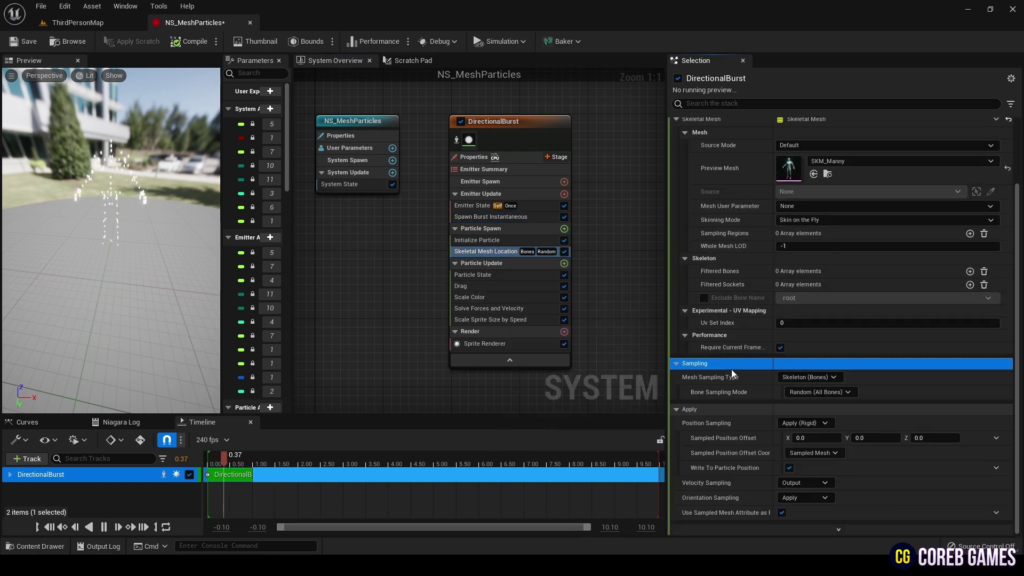
click(814, 377)
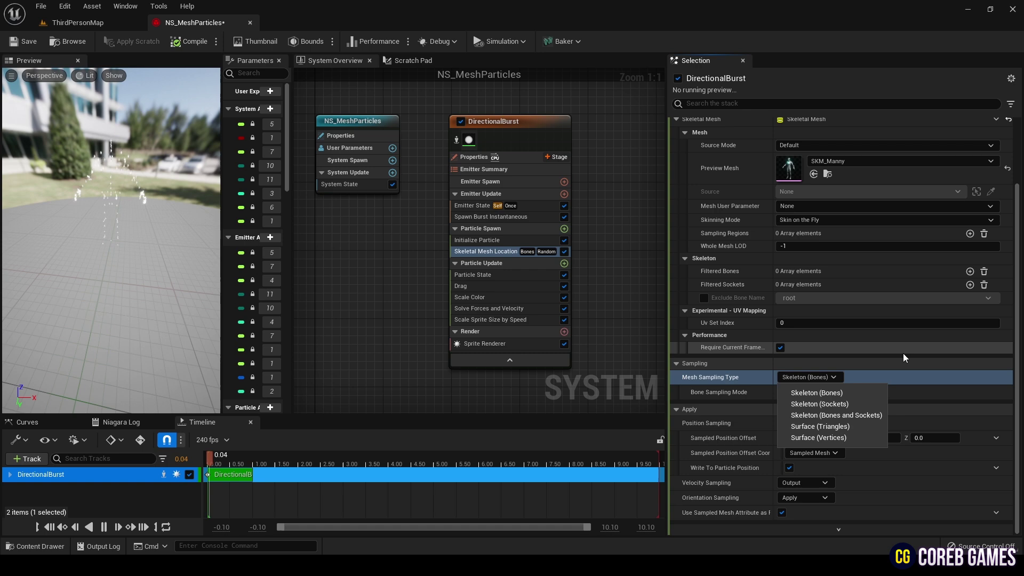
click(860, 427)
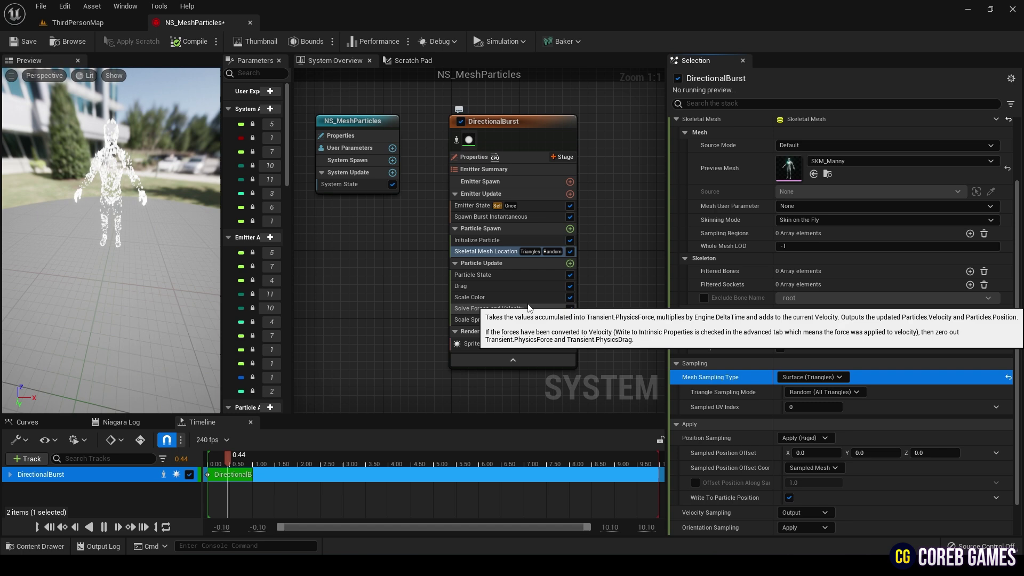
Set the Scale Color module's Scale RGB to X 3.0 and Y 0.0 for a pink particle color
click(491, 297)
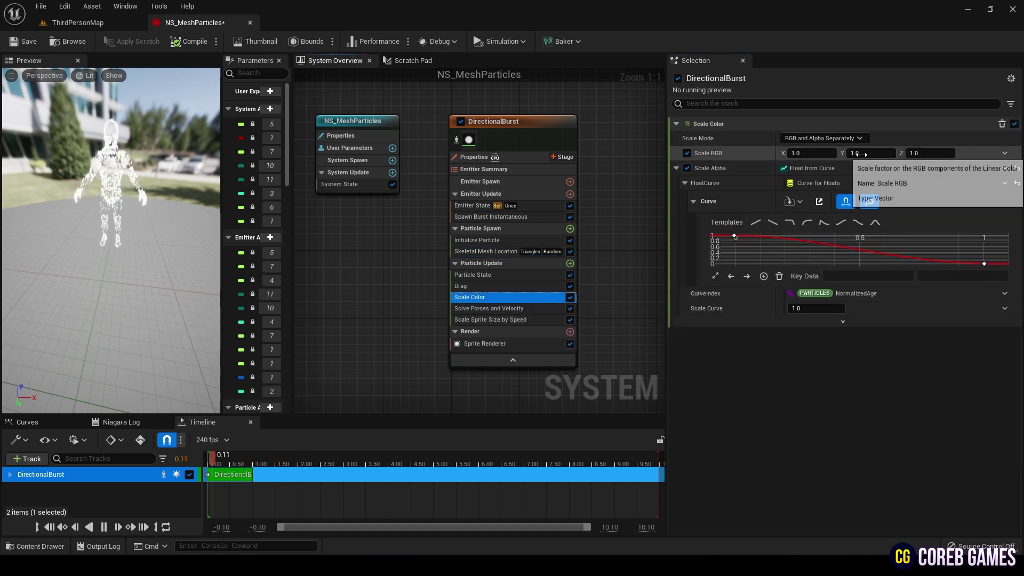
click(881, 154)
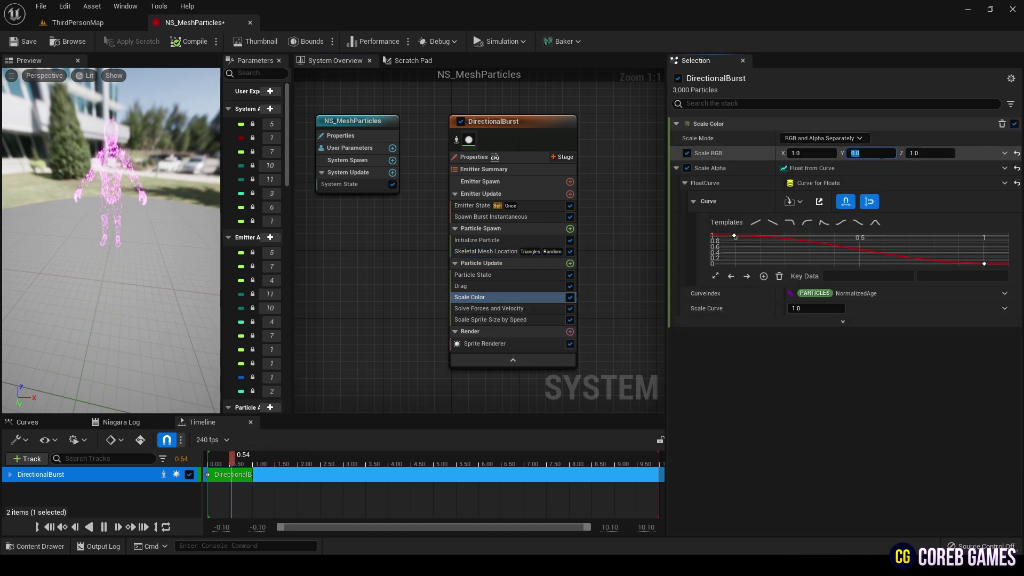
click(812, 153)
text(0)
key(Return)
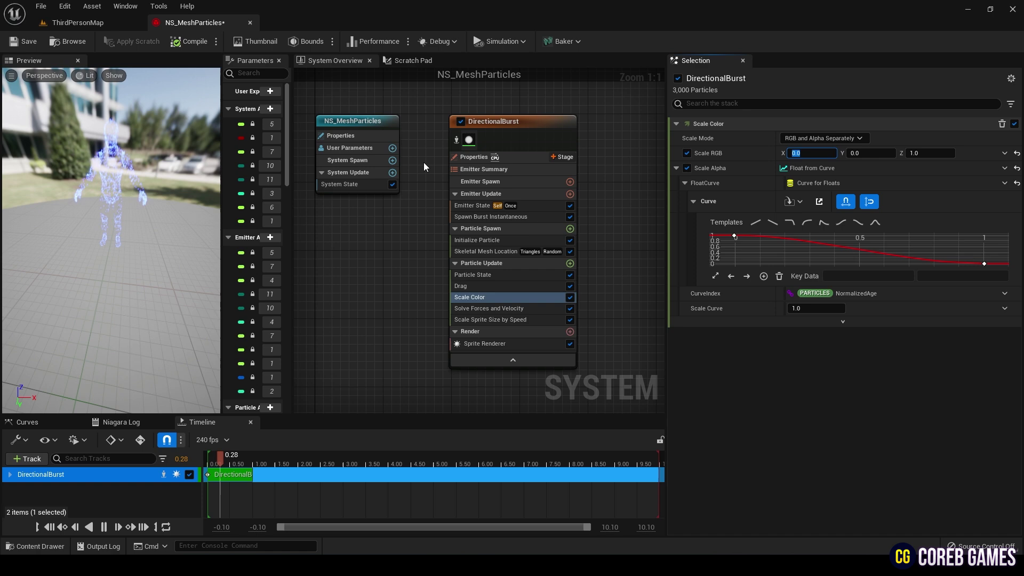
click(792, 153)
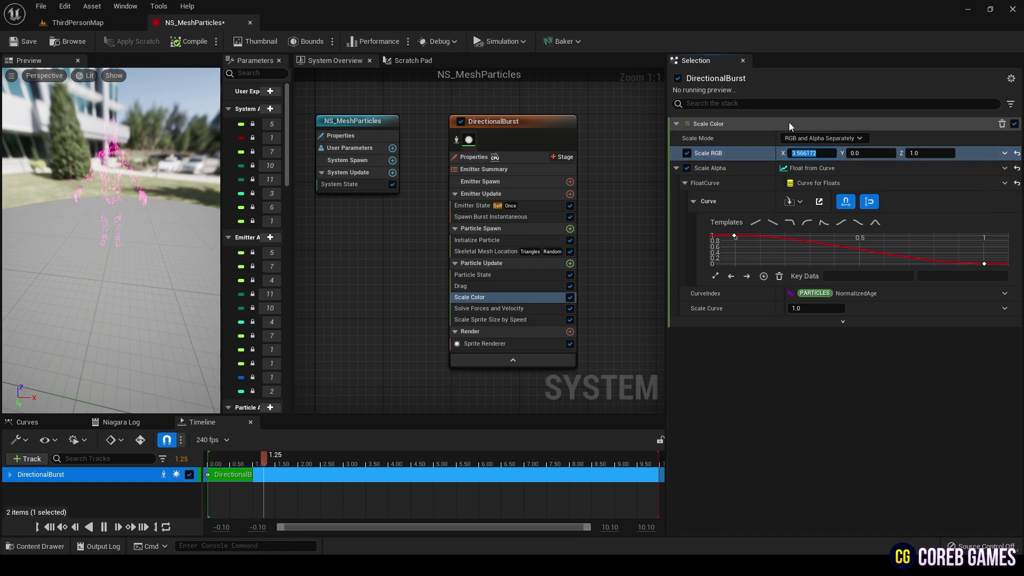
text(4)
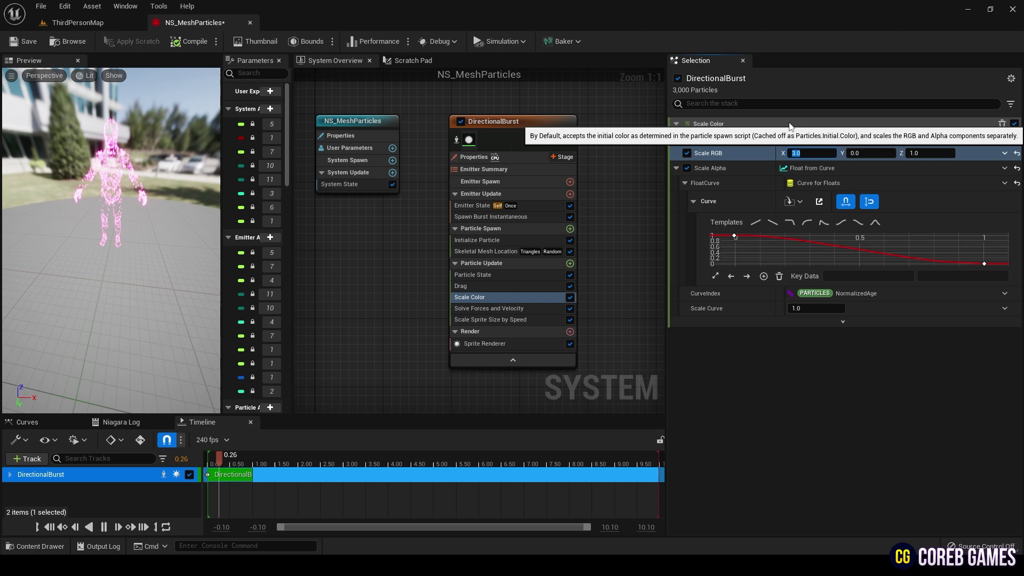
click(848, 376)
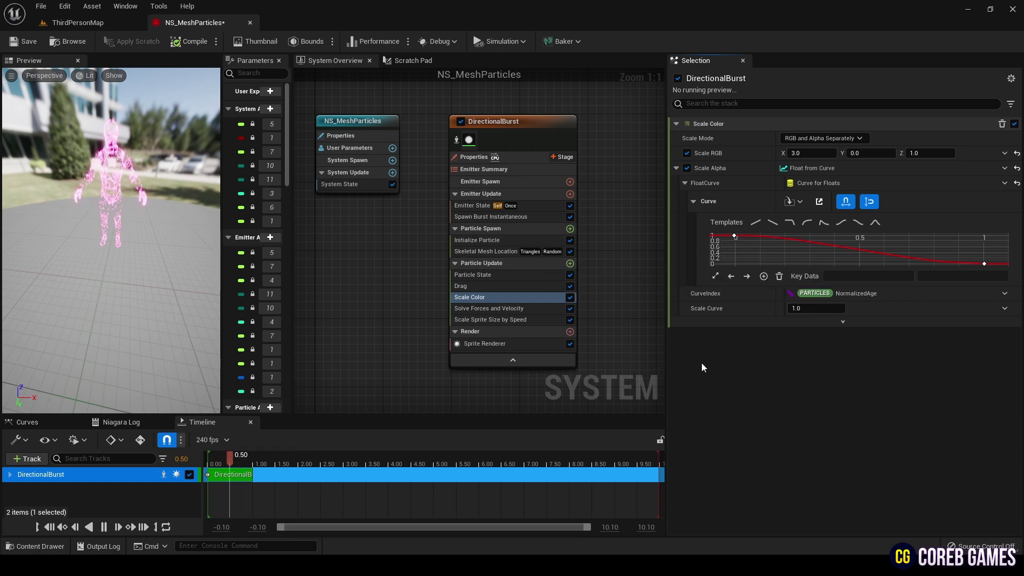
Add a Curl Noise Force module to DirectionalBurst's Particle Update group and set its Noise Strength to 30
drag(184, 304, 218, 304)
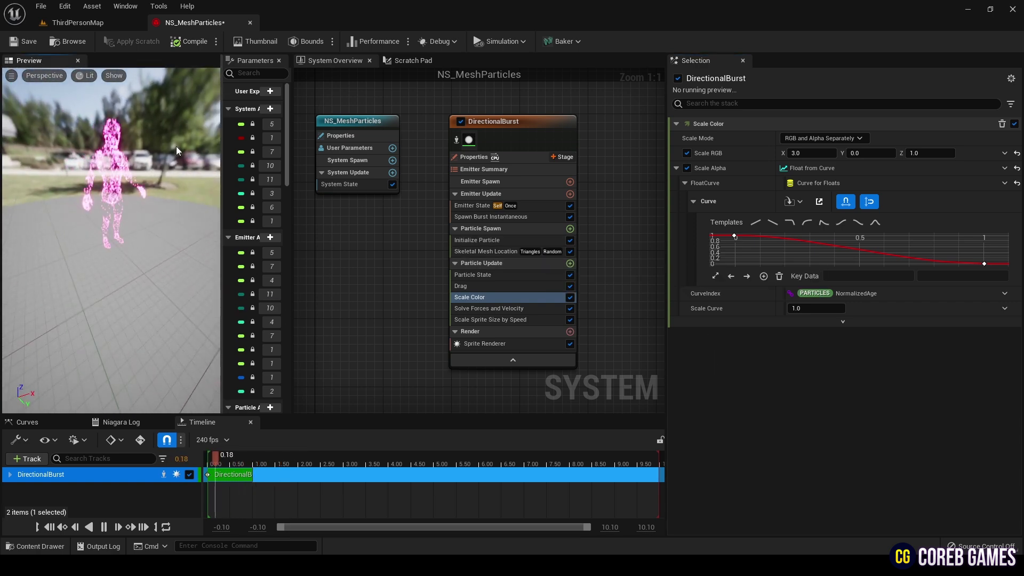
click(567, 266)
text(curl)
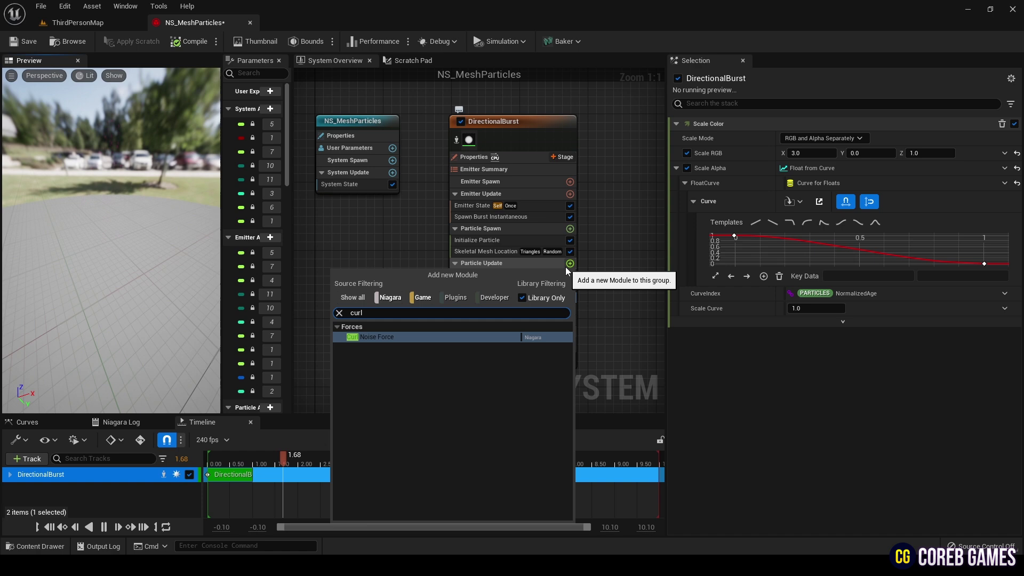
click(397, 337)
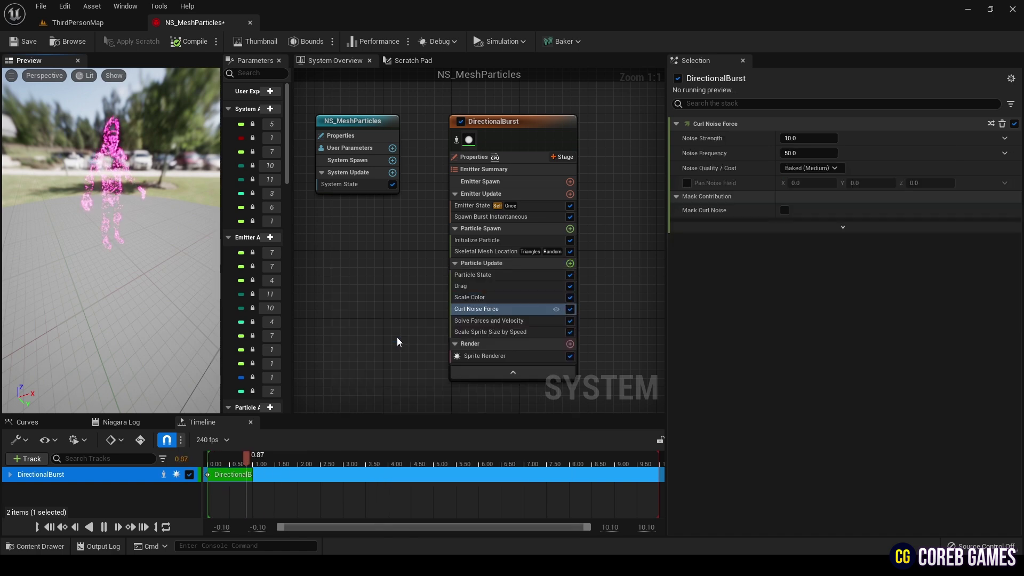
click(803, 140)
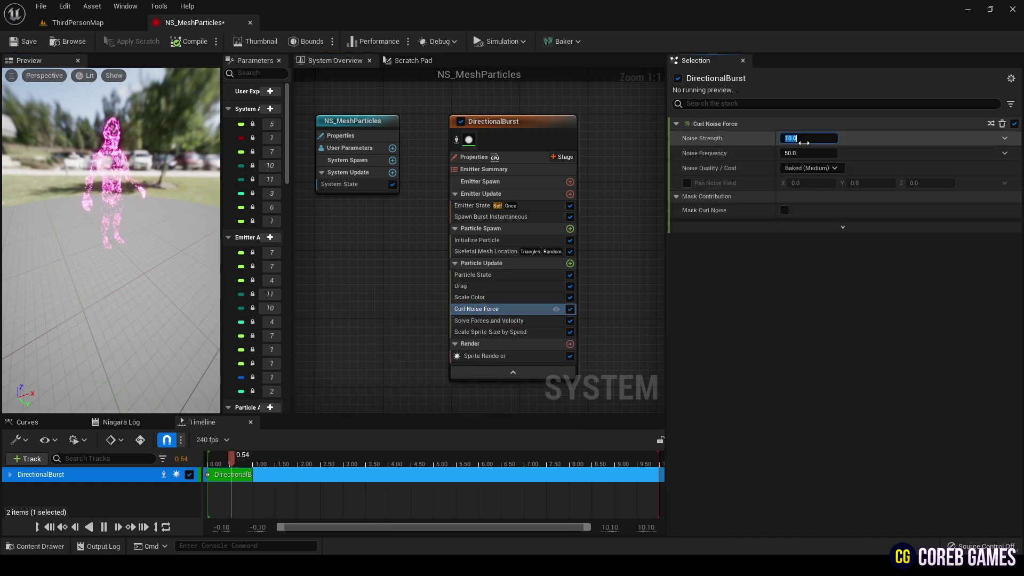
text(30)
key(Return)
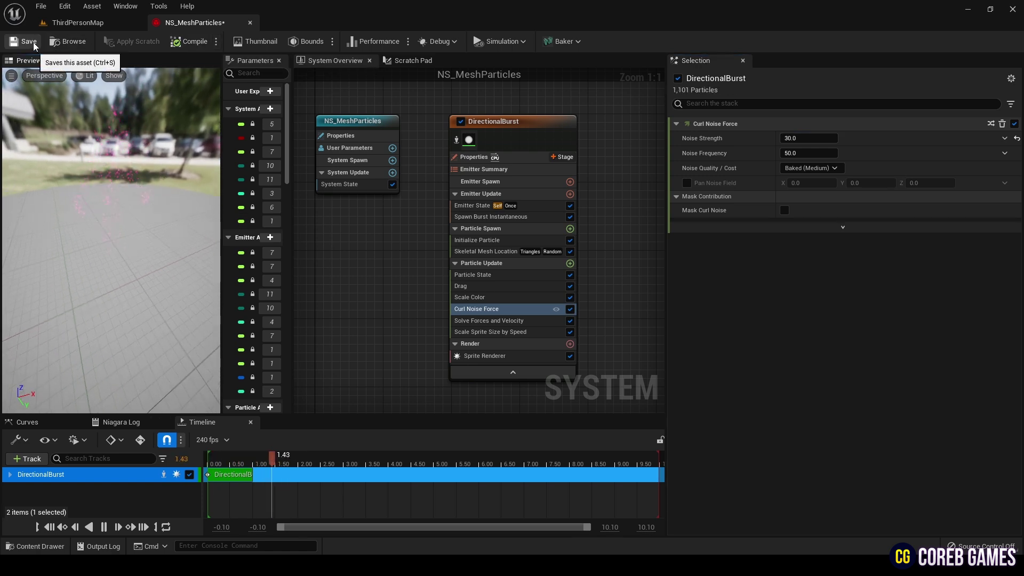
Return to ThirdPersonMap and open the BP_ThirdPersonCharacter blueprint from the ThirdPerson Blueprints folder
click(80, 23)
scroll(583, 226, down, 6)
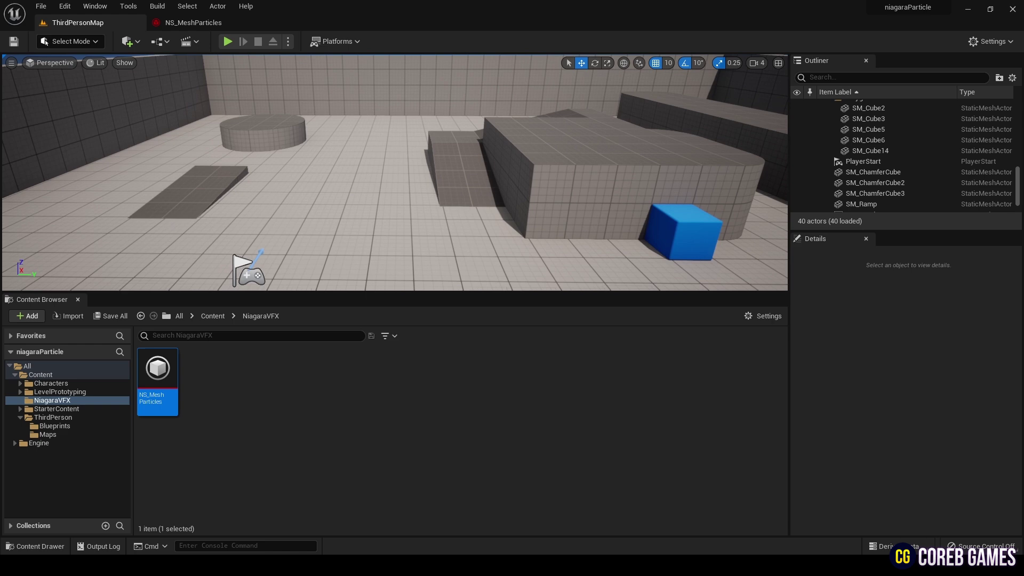
mouse_move(434, 186)
right_down()
mouse_move(434, 230)
mouse_move(429, 189)
right_up()
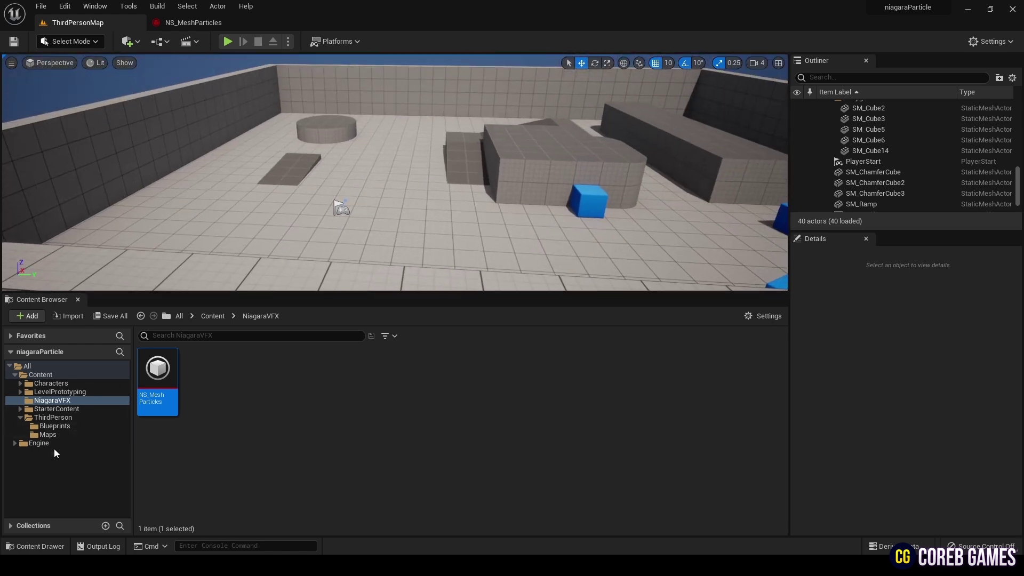
click(58, 426)
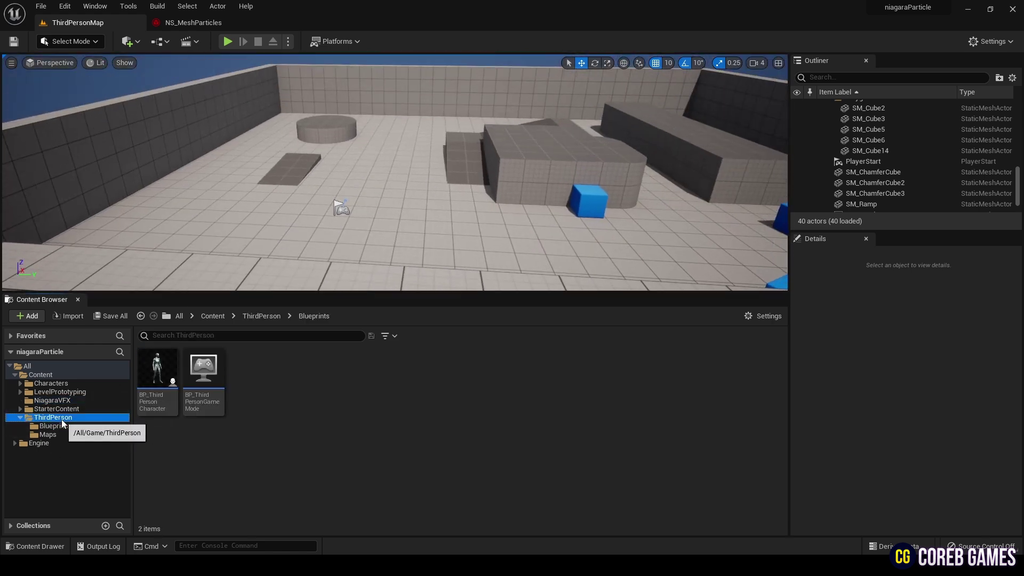
double_click(162, 357)
Add a keyboard event node for the 1 key in an empty area of the Event Graph
scroll(365, 321, up, 2)
right_drag(368, 244, 469, 315)
scroll(396, 315, up, 2)
right_click(358, 254)
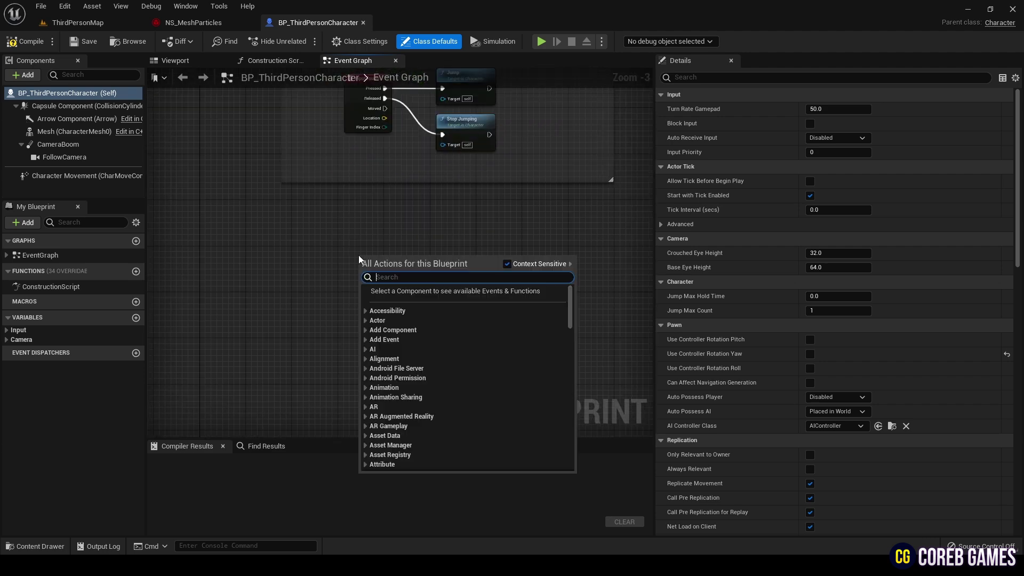
text(keyboa)
key(Down)
key(Down)
key(Down)
key(Down)
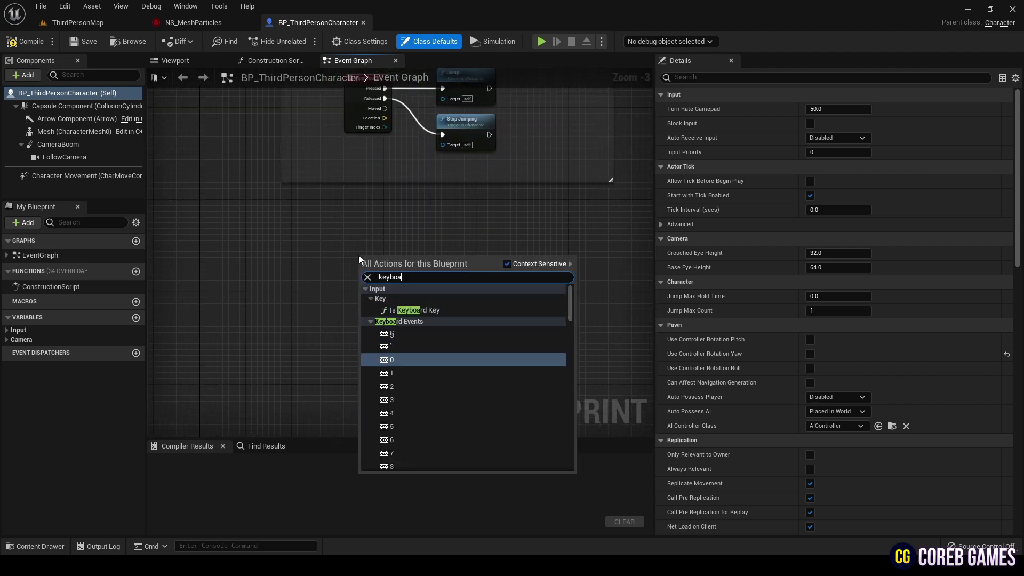
text(rd 1)
key(Return)
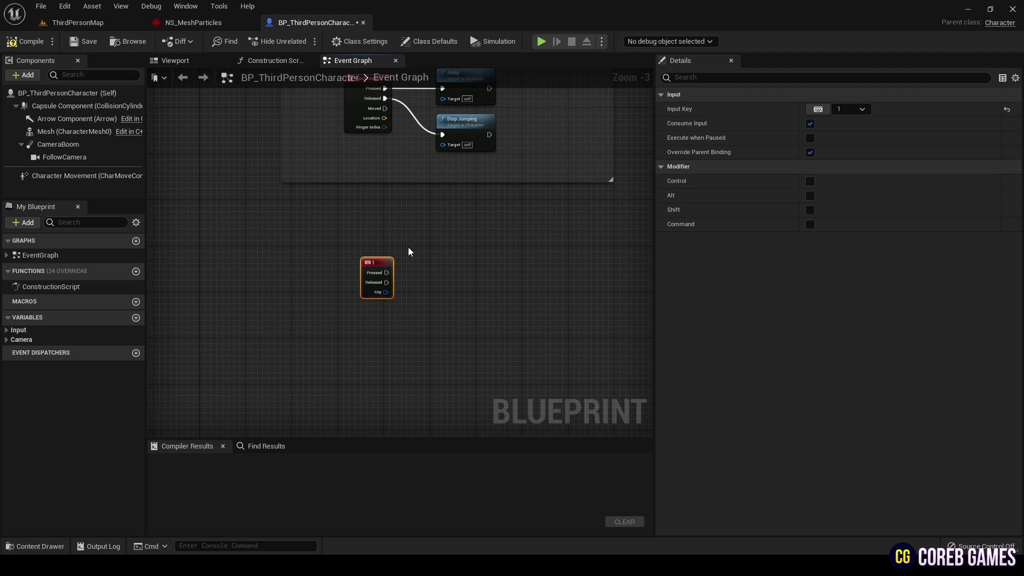
Create a Spawn System Attached node driven by the Pressed output of the 1 key event
right_drag(408, 247, 333, 265)
drag(372, 271, 393, 263)
text(spawn)
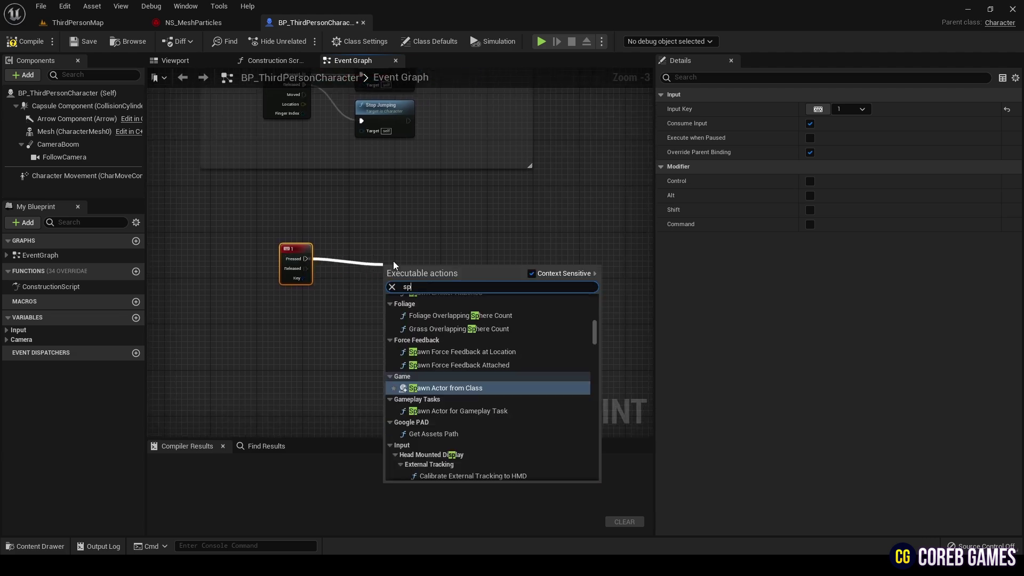
key(Down)
key(Down)
key(Down)
key(Down)
key(Return)
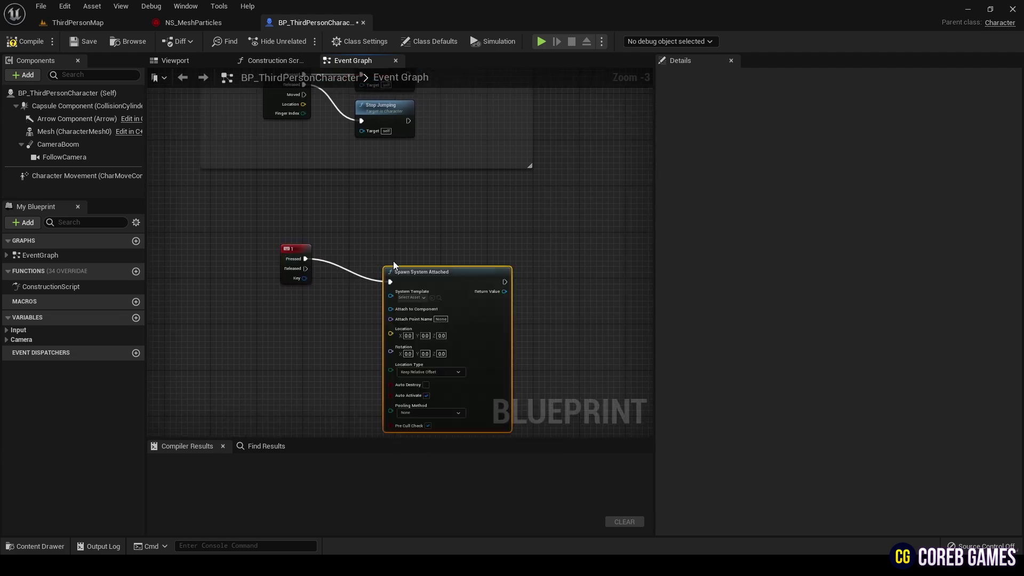
scroll(457, 325, up, 2)
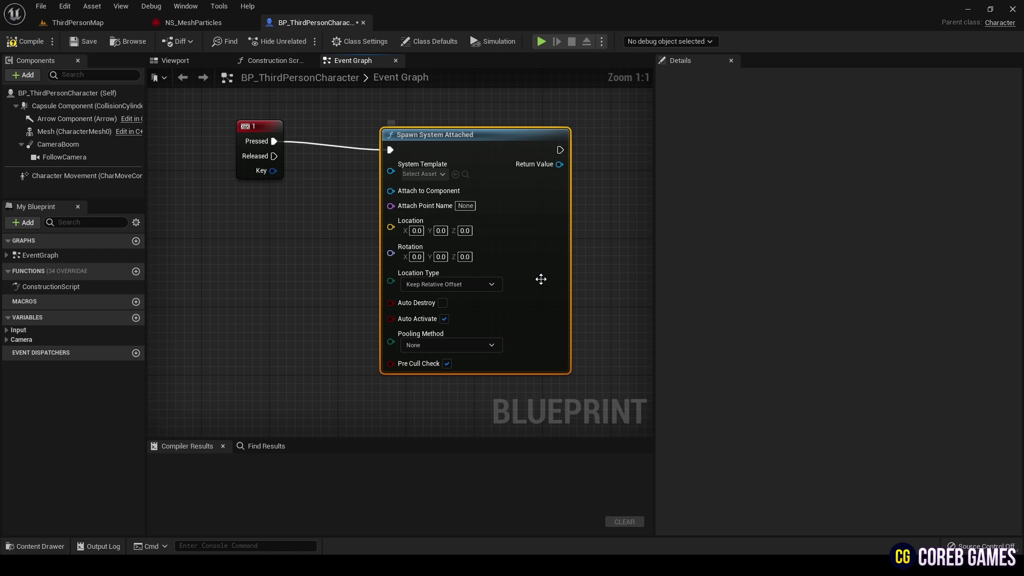
scroll(498, 240, up, 1)
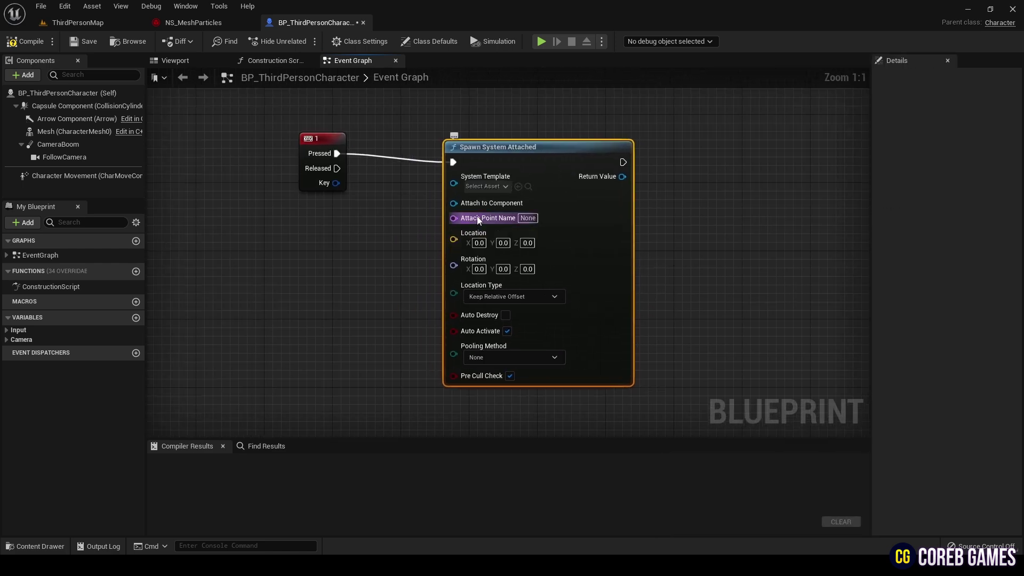
Add a Get Actor Transform node beneath the 1 key event
right_click(262, 235)
text(g)
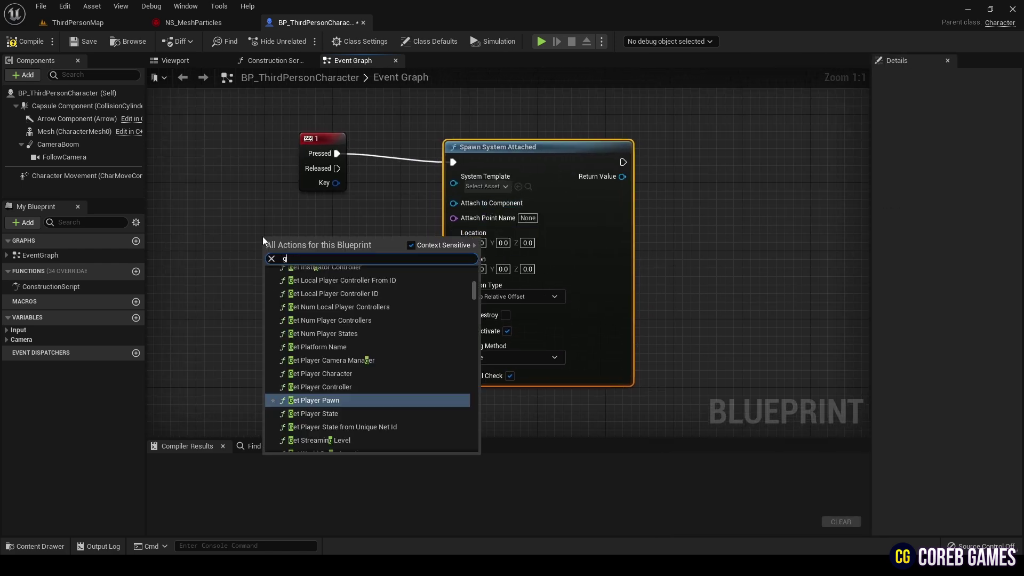
text(et actor )
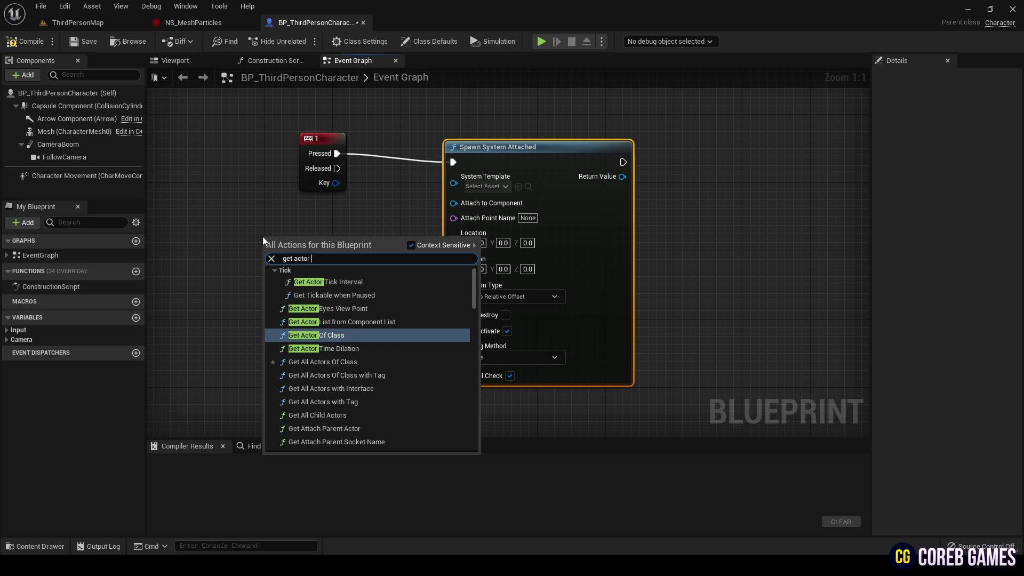
text(transform)
key(Return)
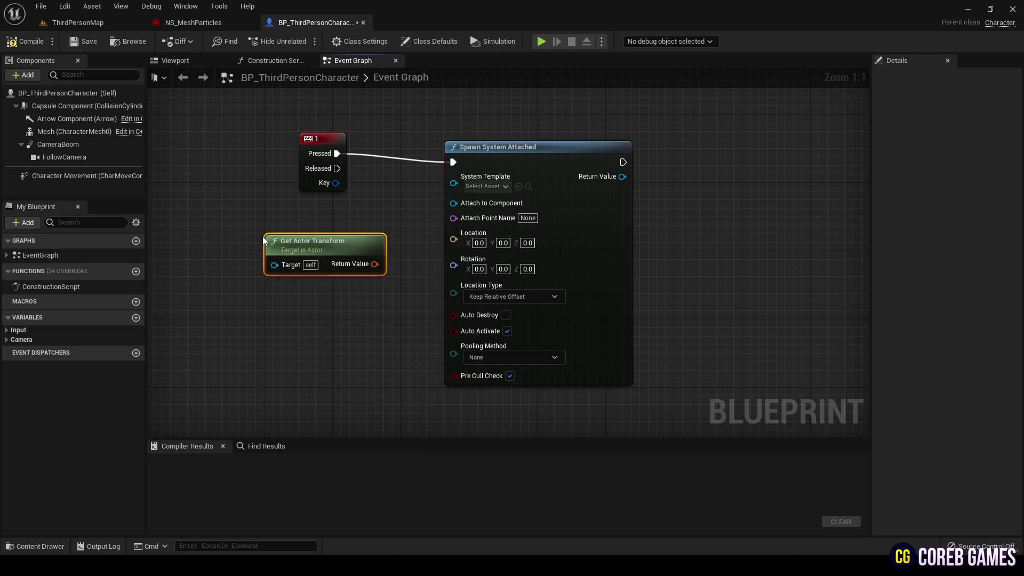
Split Get Actor Transform's return value and connect its location and rotation to the matching Spawn System Attached inputs
right_click(344, 266)
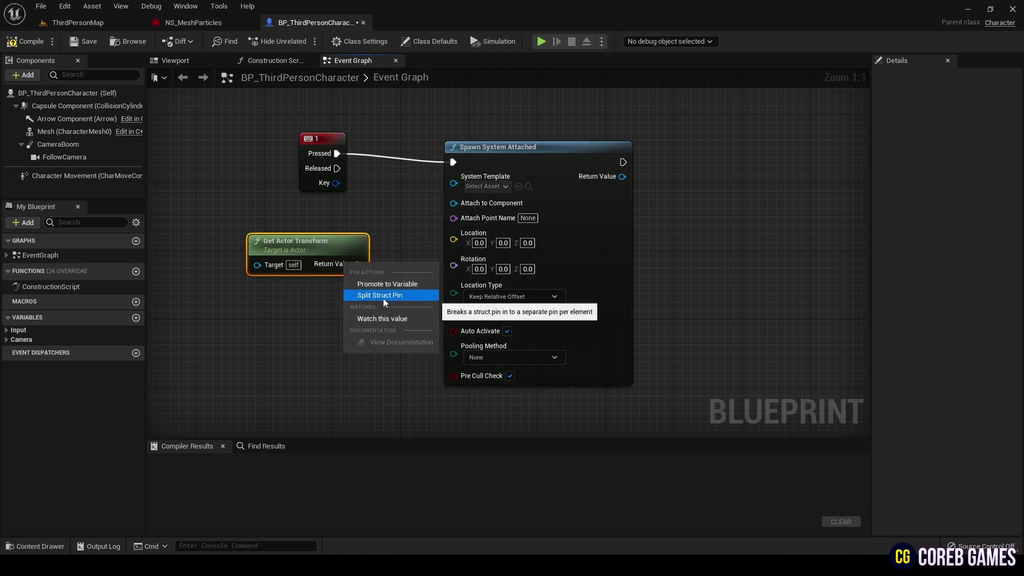
click(383, 297)
drag(373, 245, 339, 246)
mouse_move(351, 264)
mouse_down()
mouse_move(376, 273)
mouse_move(454, 241)
mouse_move(350, 277)
mouse_up()
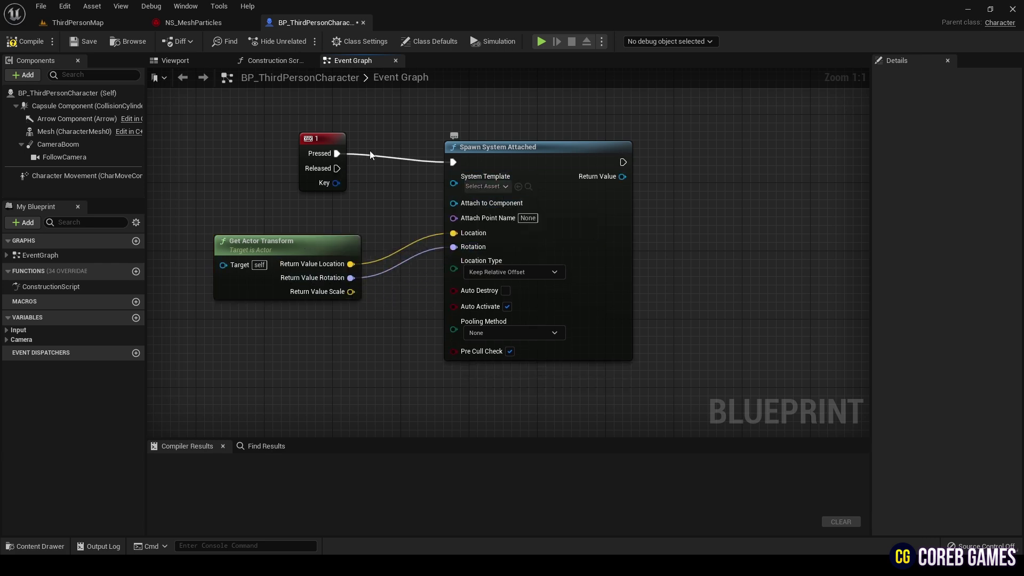
Connect a reference to the character's Mesh component to Attach to Component and compile the blueprint
drag(72, 131, 393, 180)
drag(454, 211, 454, 203)
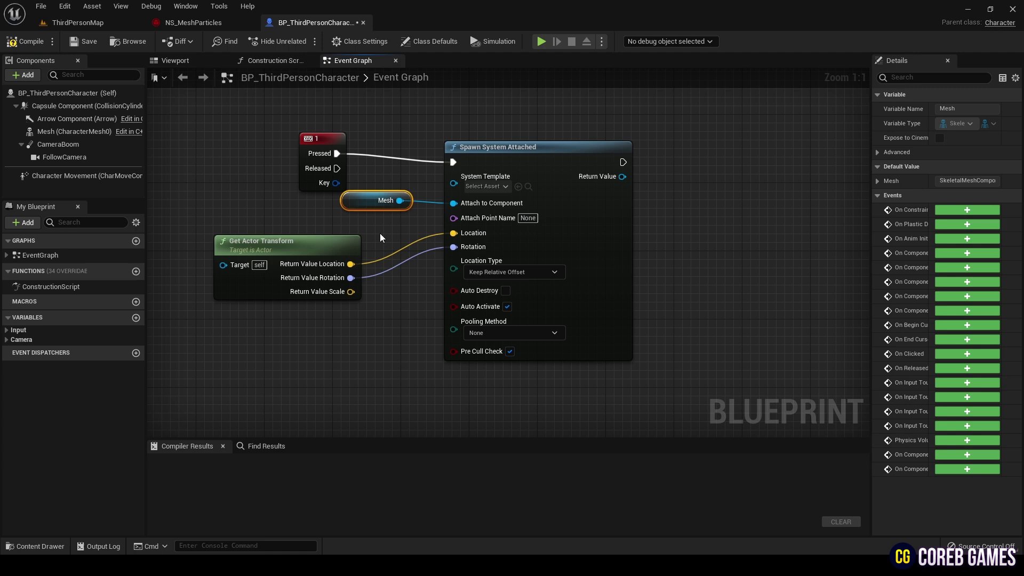
click(32, 46)
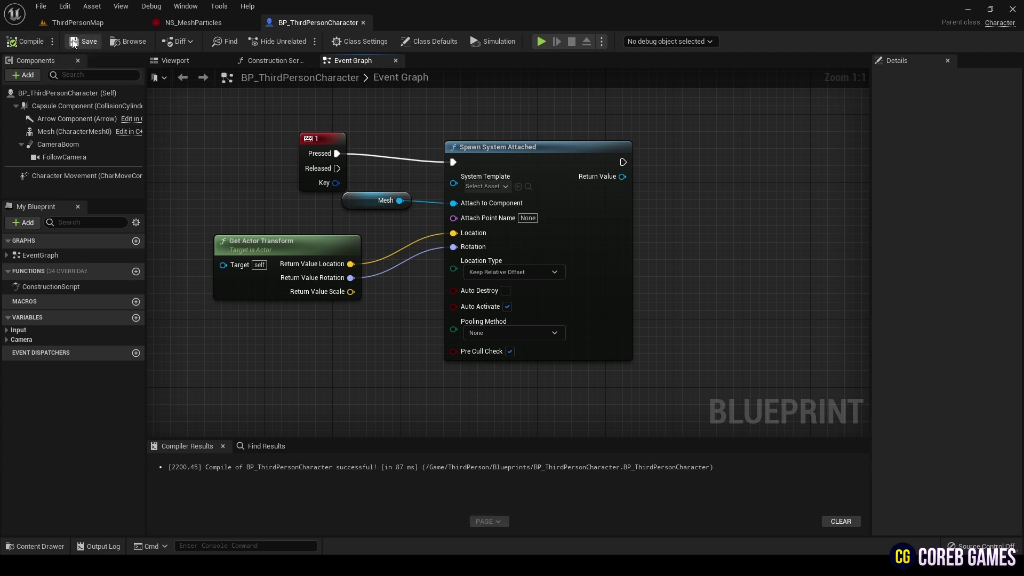
Enlarge the ThirdPersonMap viewport, play the level and walk the character around as a test, and end the session
click(91, 21)
drag(440, 292, 429, 437)
right_drag(394, 245, 393, 298)
key(w)
click(228, 41)
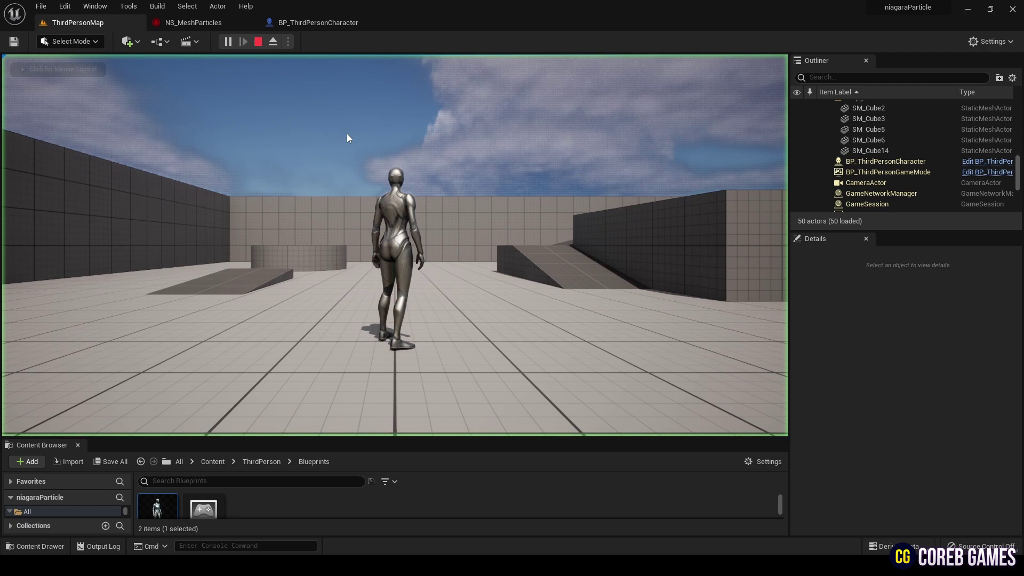
key(w)
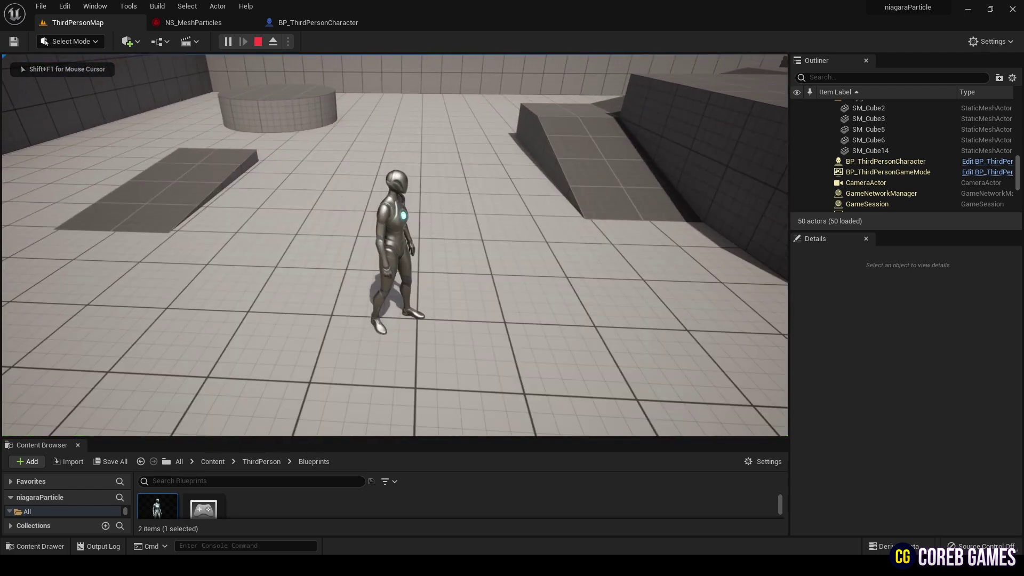
key(w)
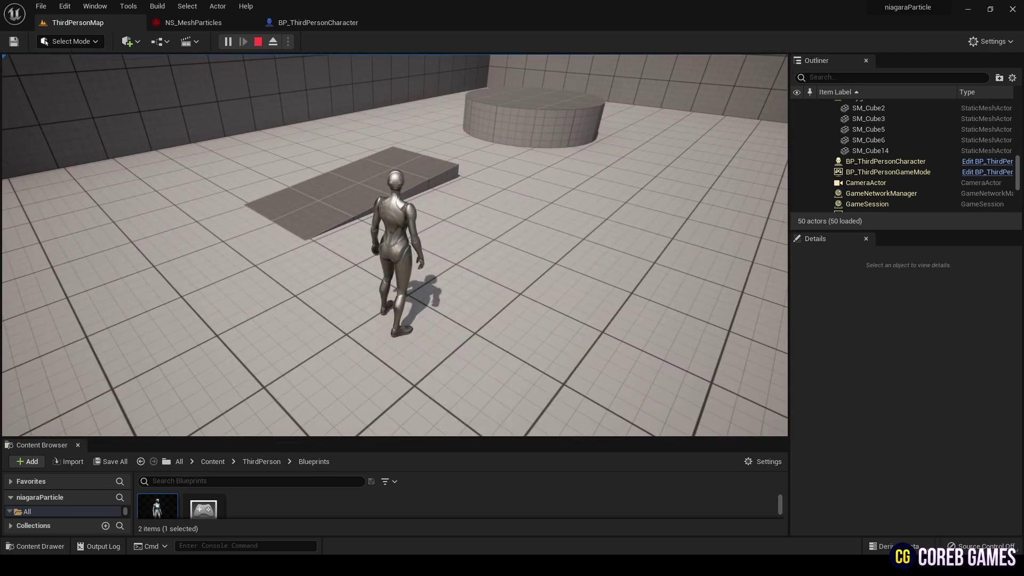
key(Escape)
Reopen BP_ThirdPersonCharacter and set the System Template of Spawn System Attached to NS_MeshParticles
drag(280, 438, 282, 344)
click(254, 426)
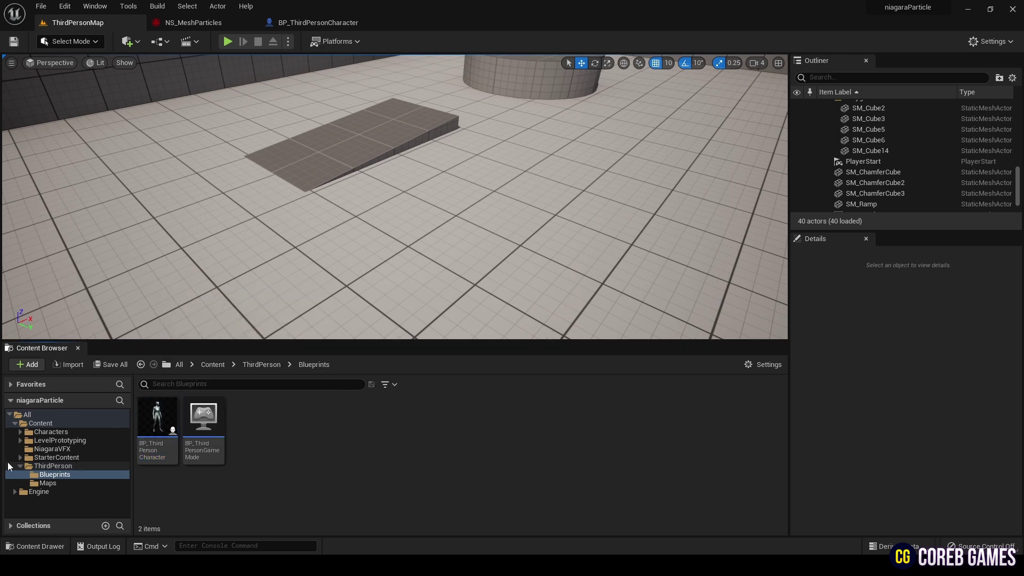
click(158, 419)
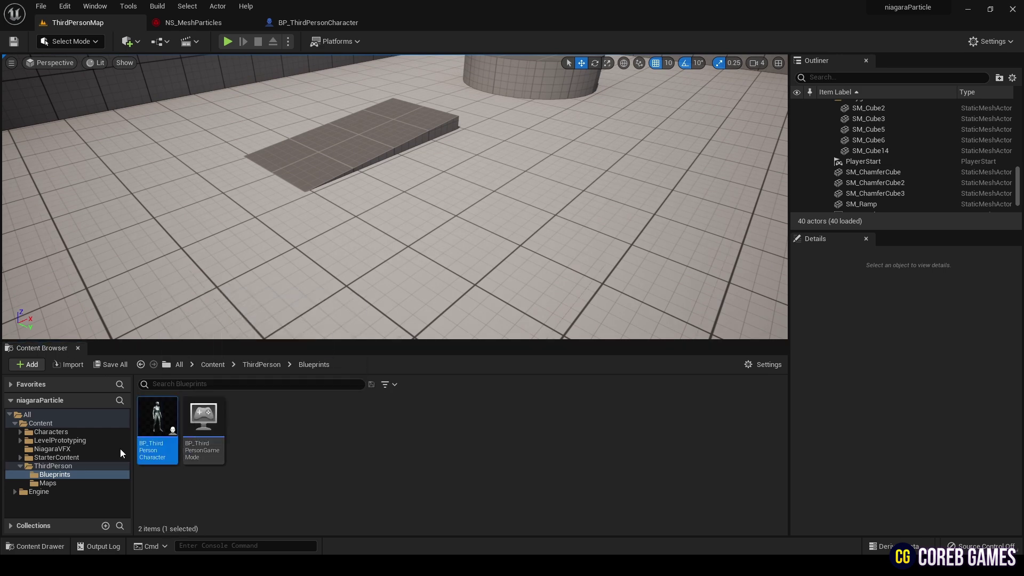
double_click(150, 433)
click(484, 186)
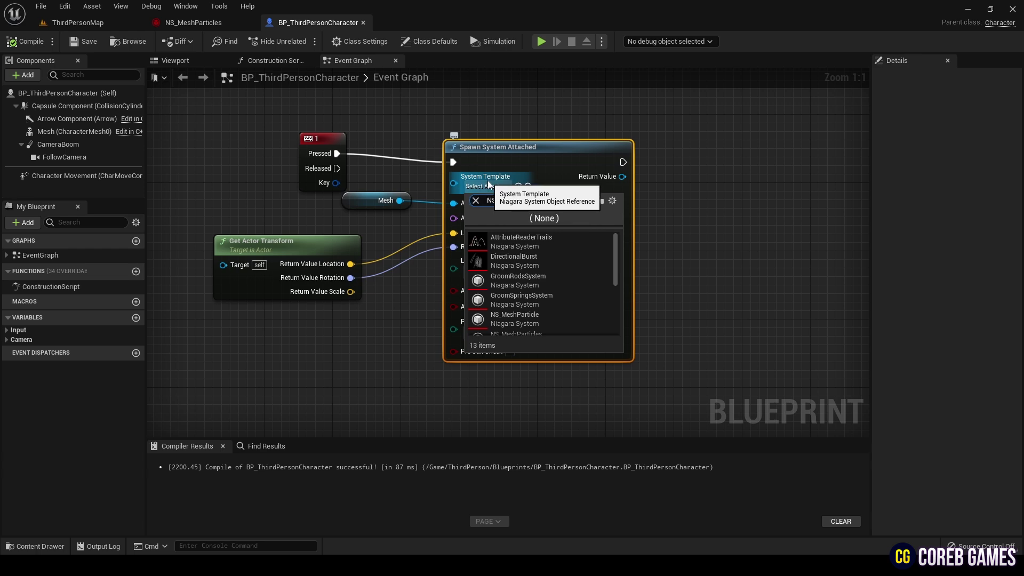
text(NS_)
click(507, 257)
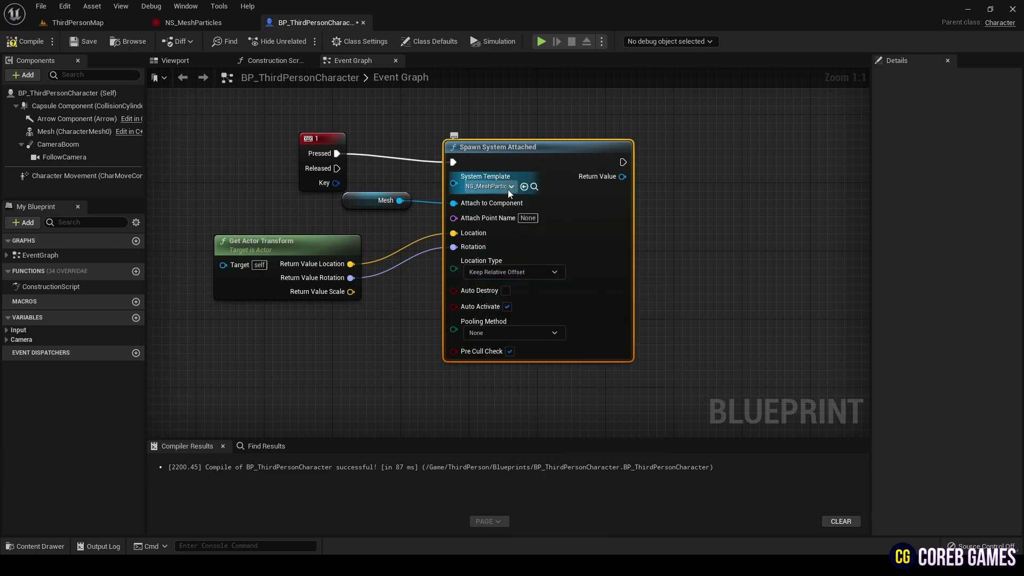
Play ThirdPersonMap again, run with the character while triggering the particle effect, and end the session
click(98, 24)
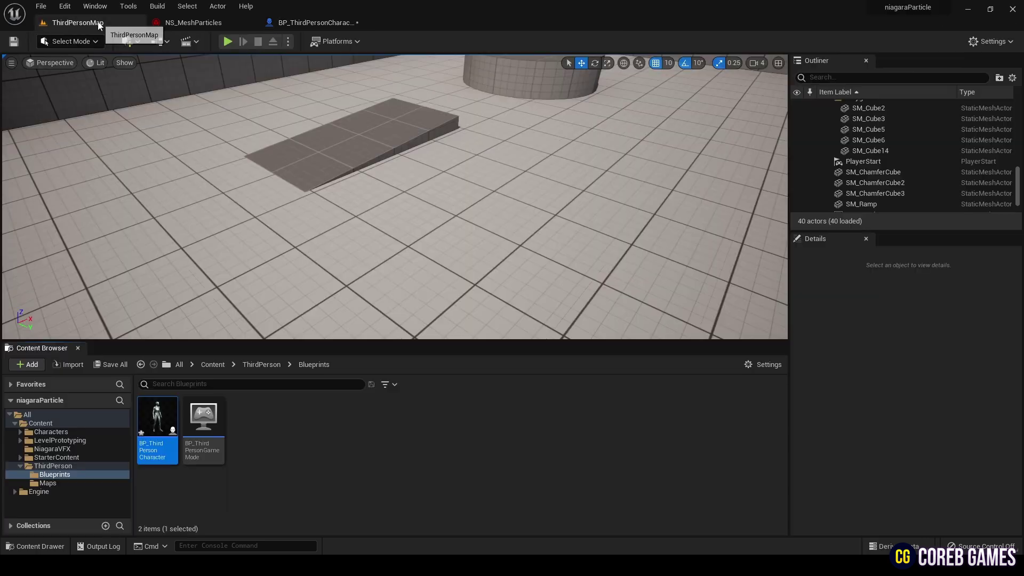
click(227, 42)
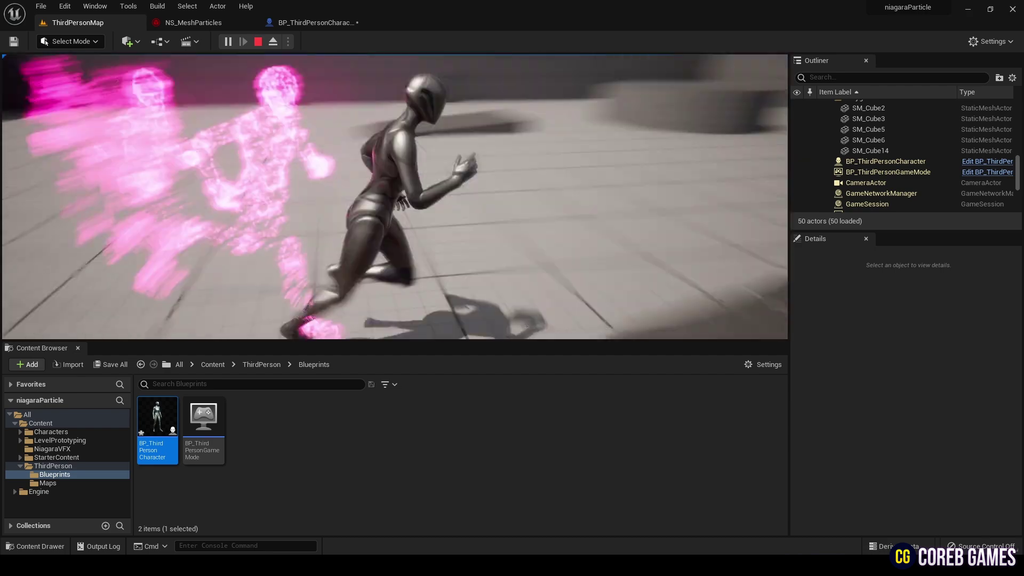
key(w)
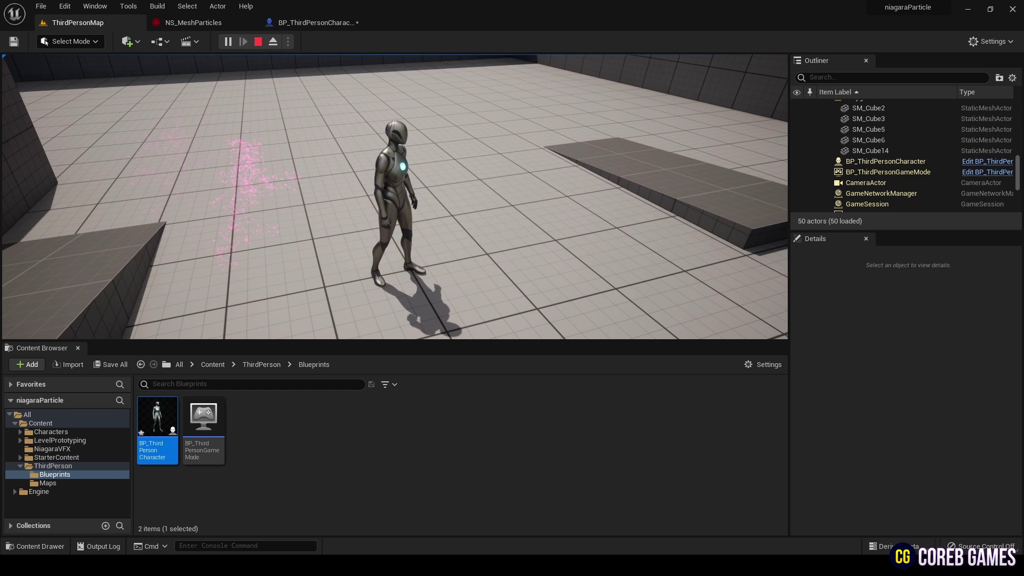
key(Escape)
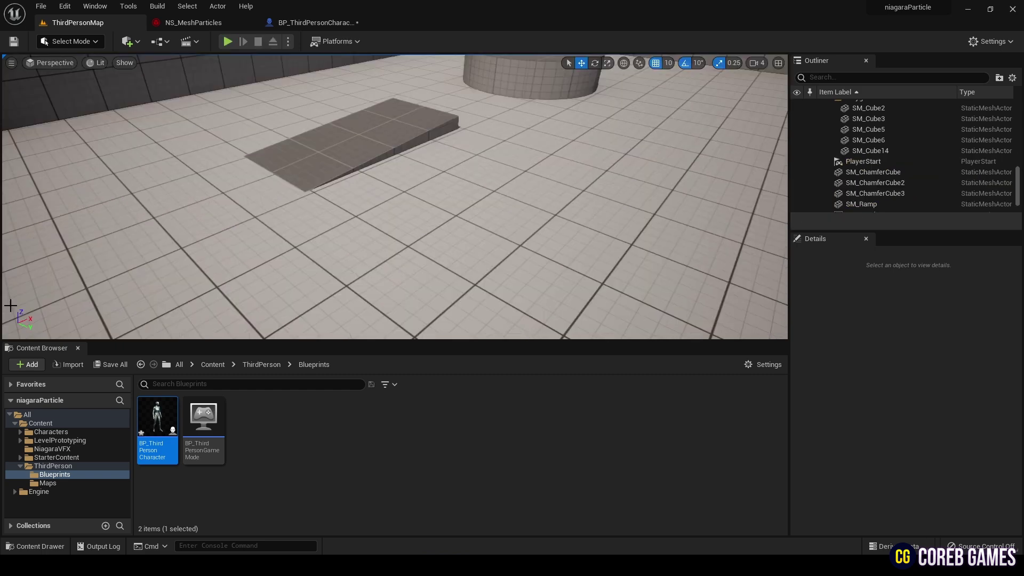